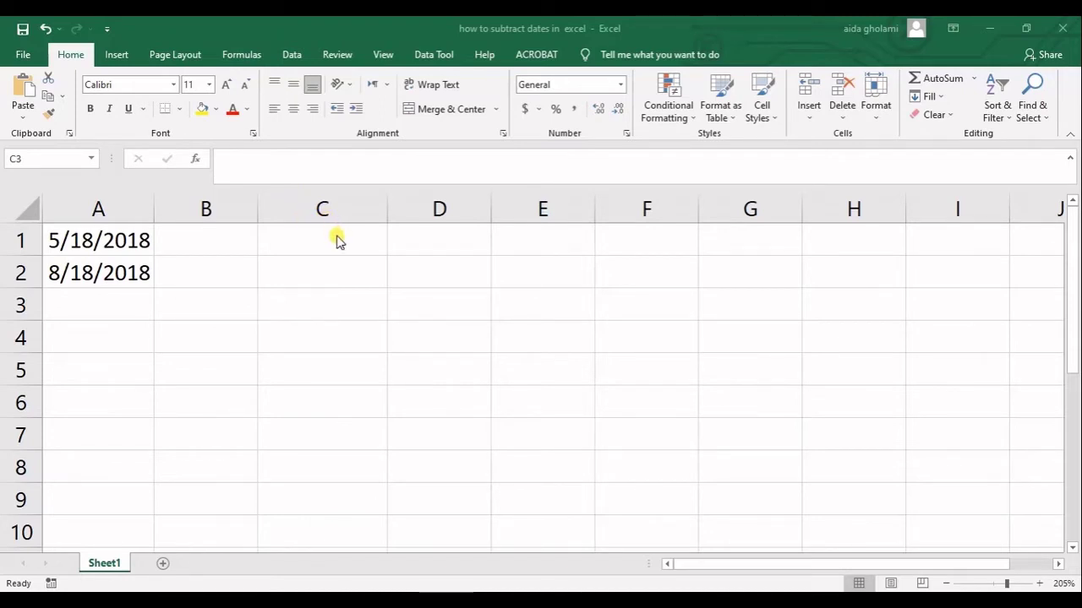
Step: Enter =datedif(A1,A2,"d") in C1 to count the days between A1 and A2
{"action": "left_click", "coordinate": [330, 242]}
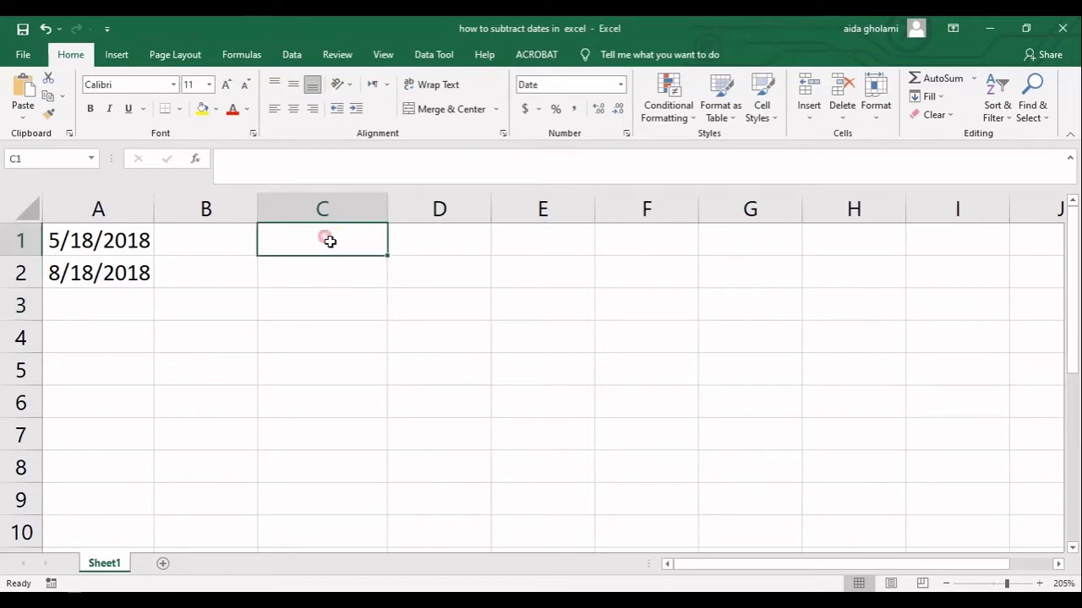
{"action": "type", "text": "=da"}
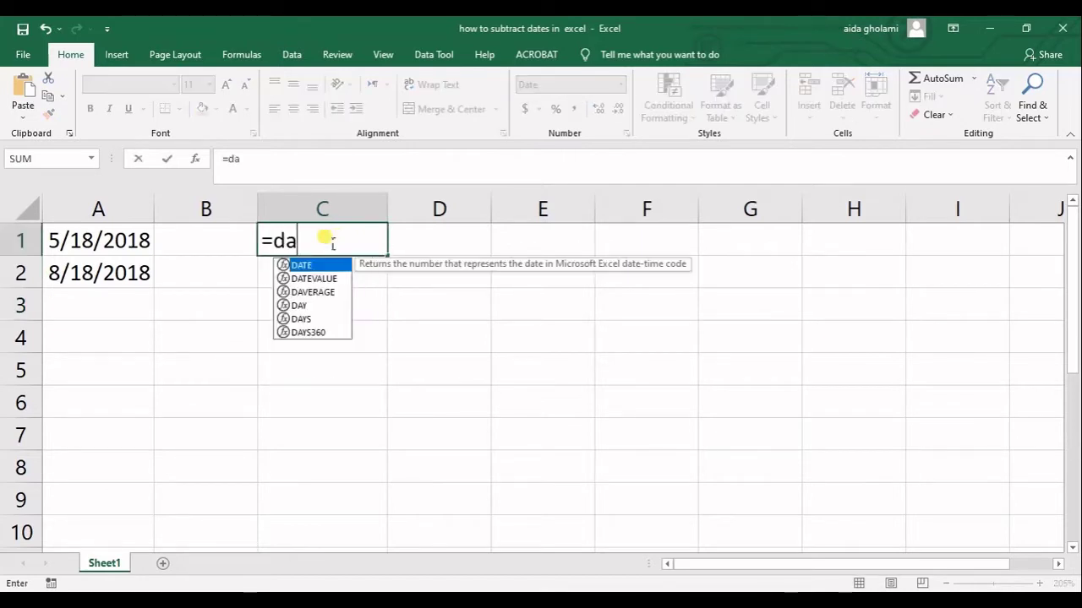
{"action": "type", "text": "tedif"}
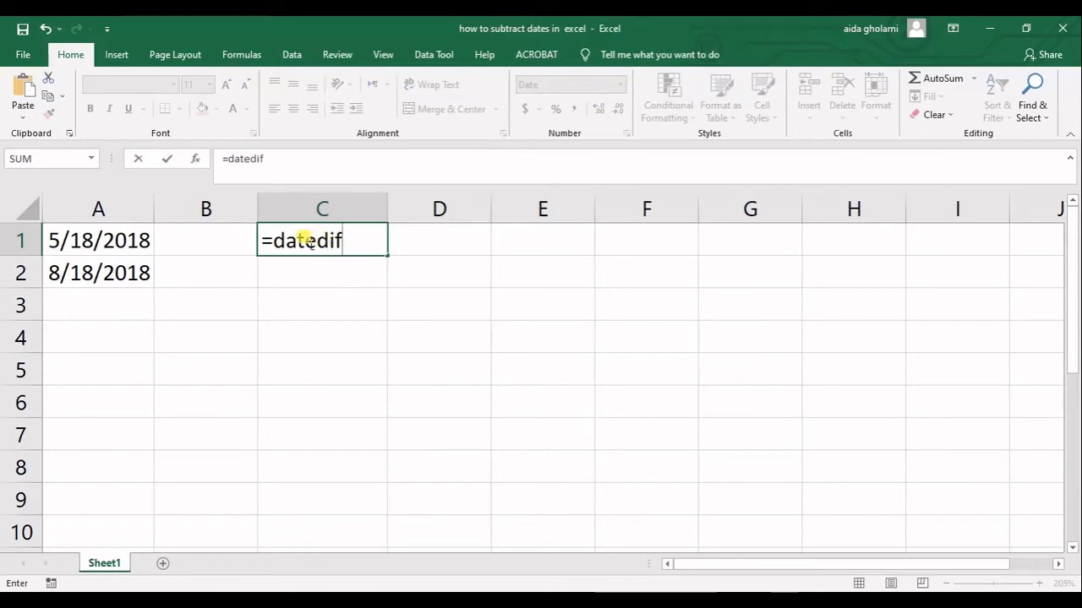
{"action": "key", "text": "BackSpace"}
{"action": "key", "text": "BackSpace"}
{"action": "key", "text": "BackSpace"}
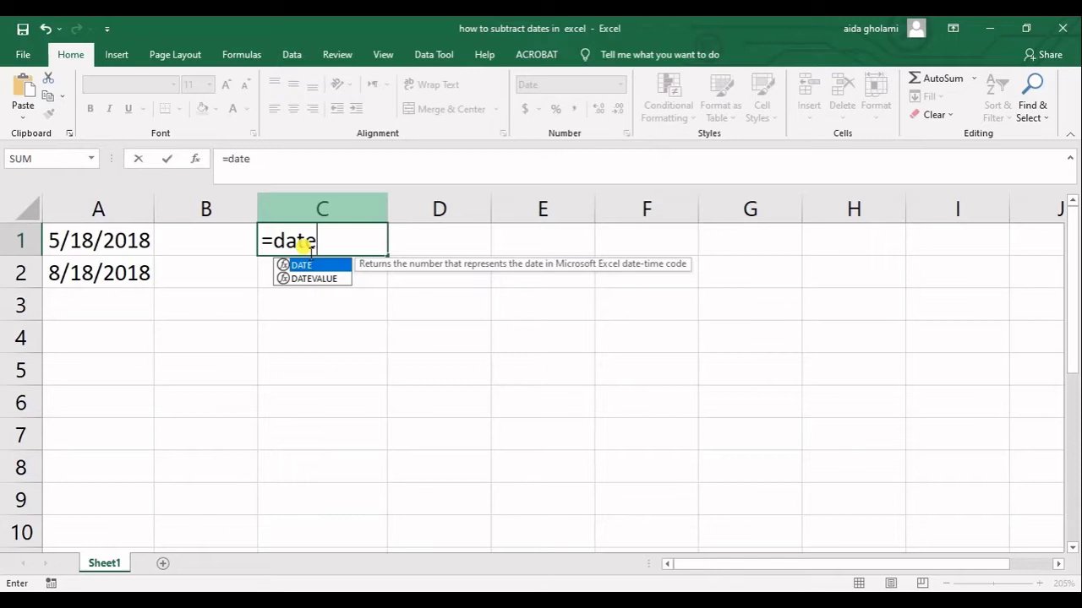
{"action": "type", "text": "di"}
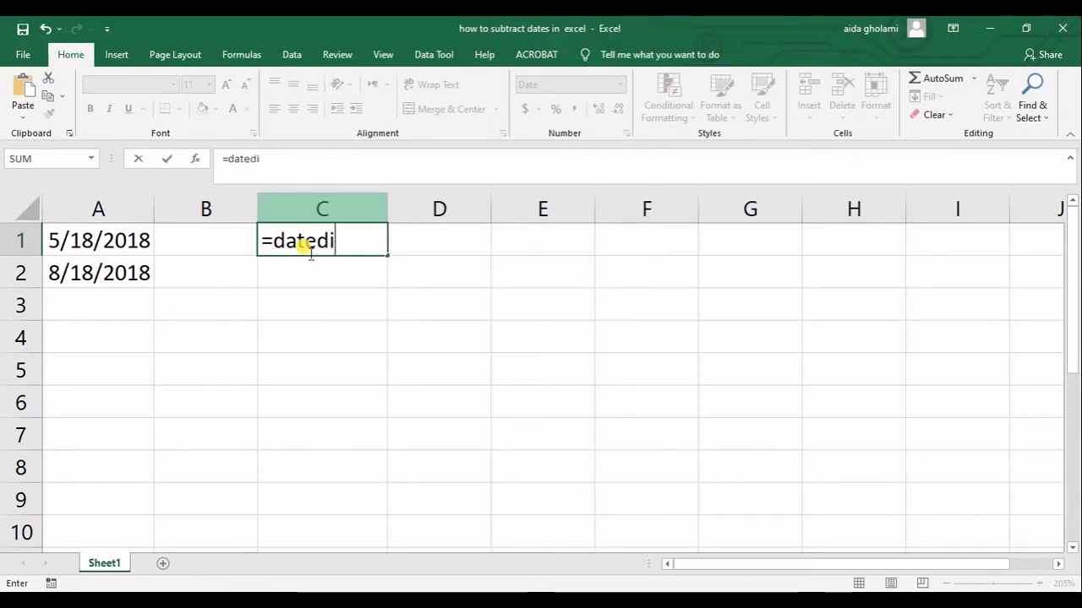
{"action": "type", "text": "f("}
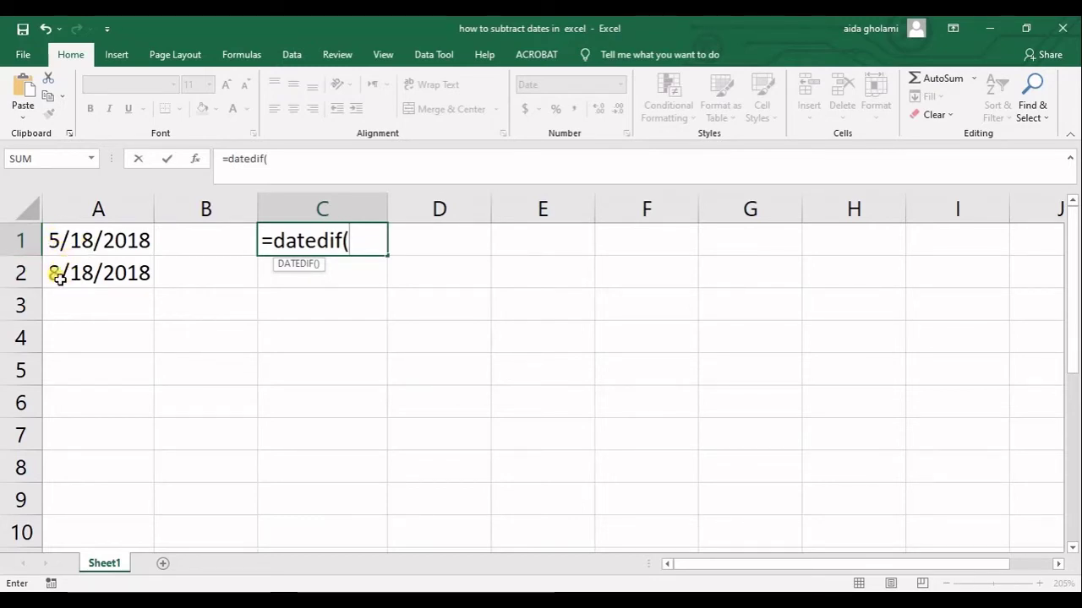
{"action": "left_click", "coordinate": [77, 244]}
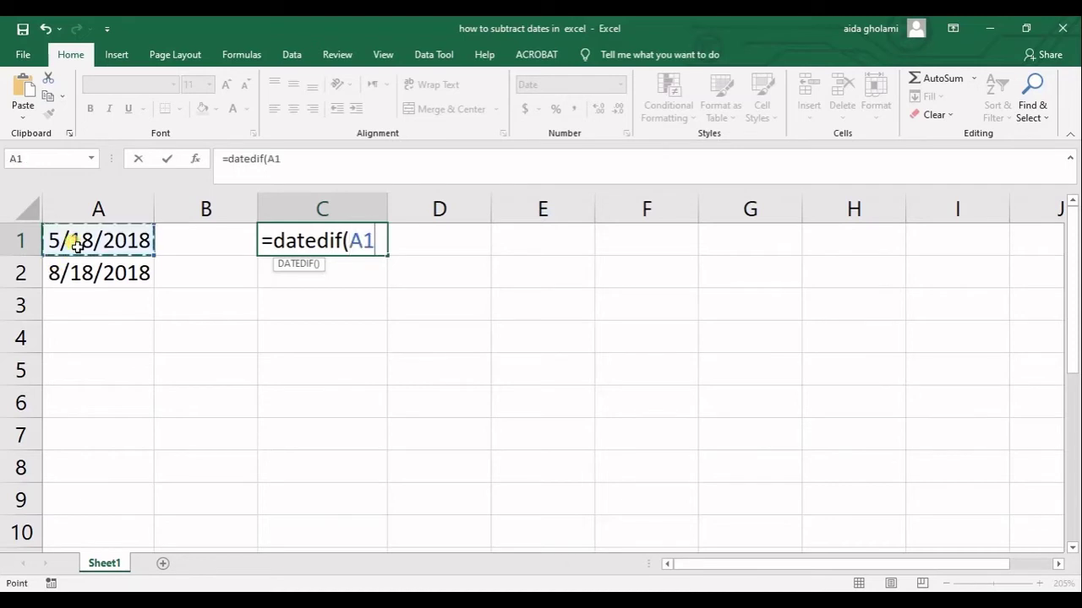
{"action": "type", "text": ","}
{"action": "left_click", "coordinate": [88, 276]}
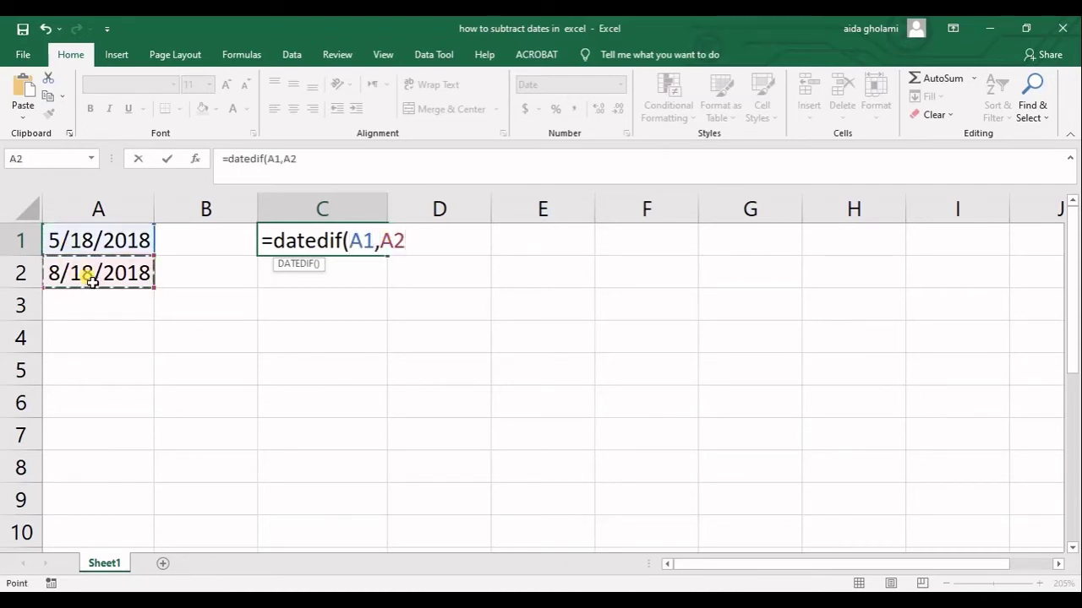
{"action": "type", "text": ",\"d\""}
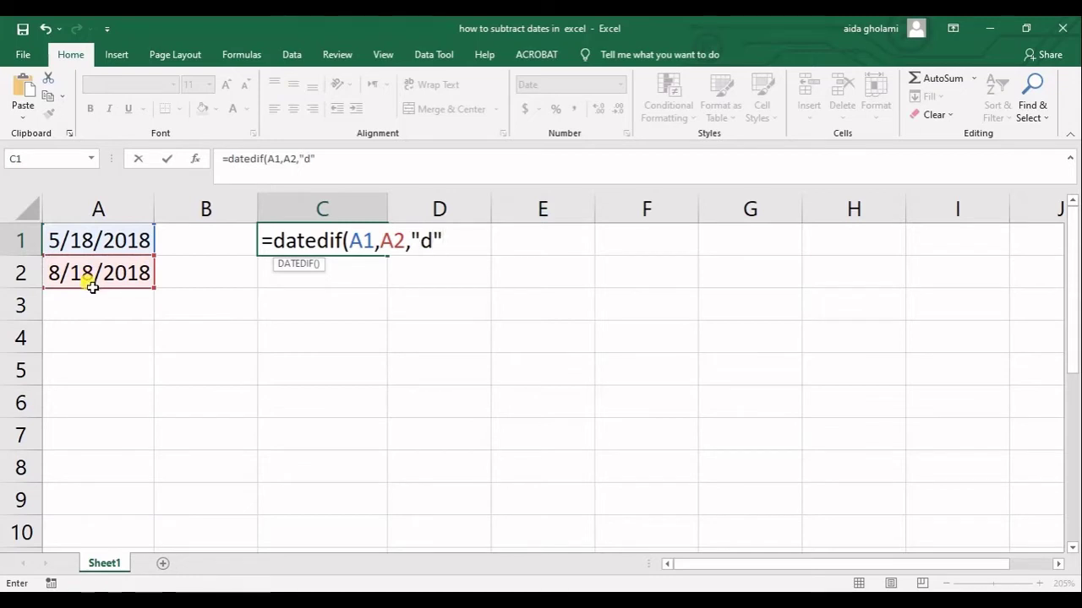
{"action": "type", "text": ")"}
{"action": "key", "text": "Return"}
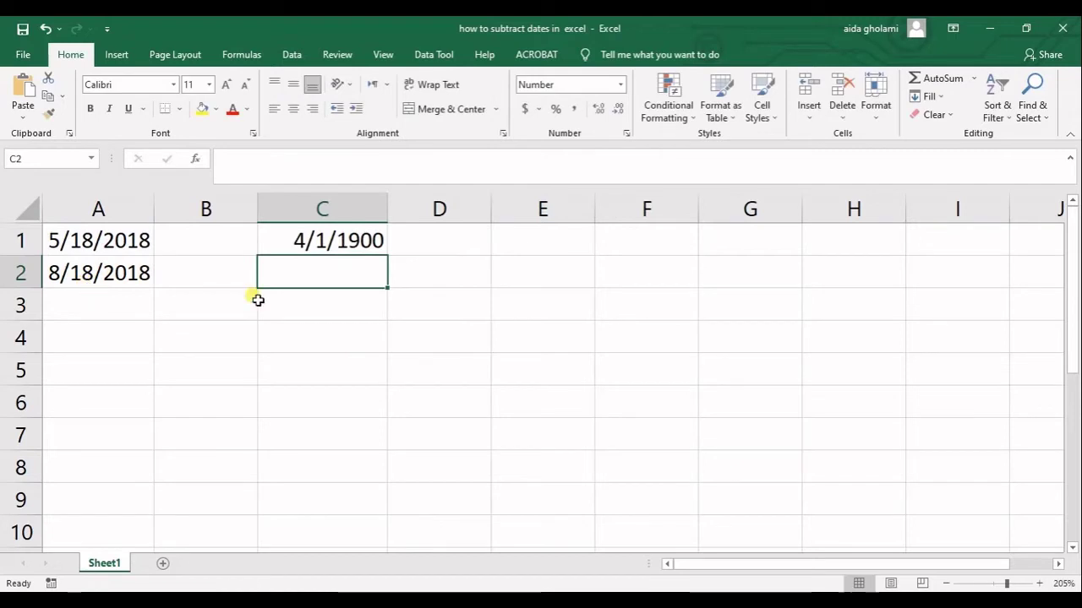
Step: Format C1 as Number so it shows 92.00 days instead of a date
{"action": "left_click", "coordinate": [362, 245]}
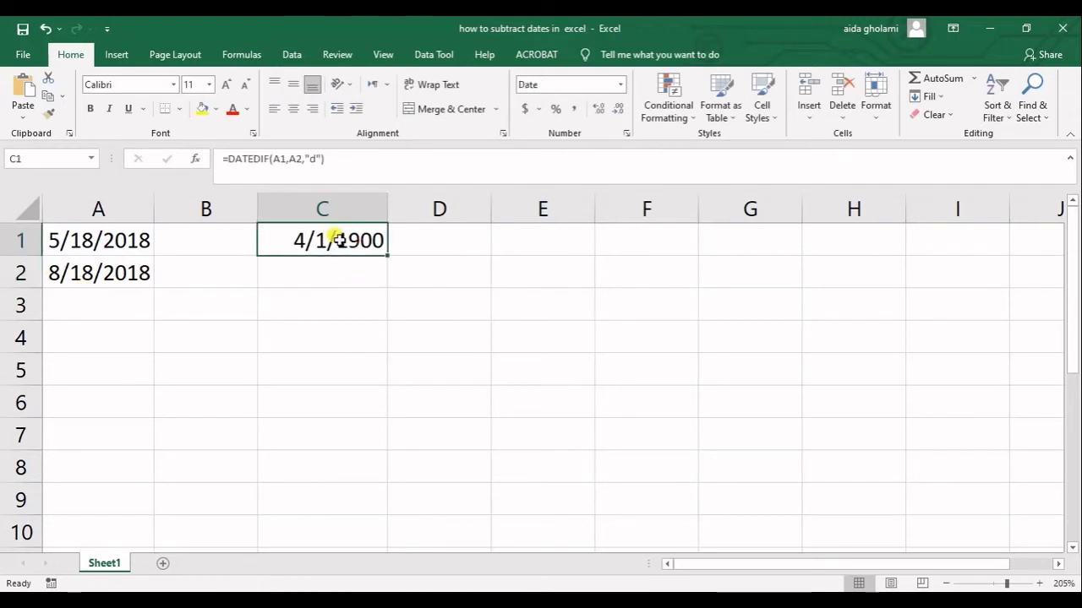
{"action": "right_click", "coordinate": [338, 240]}
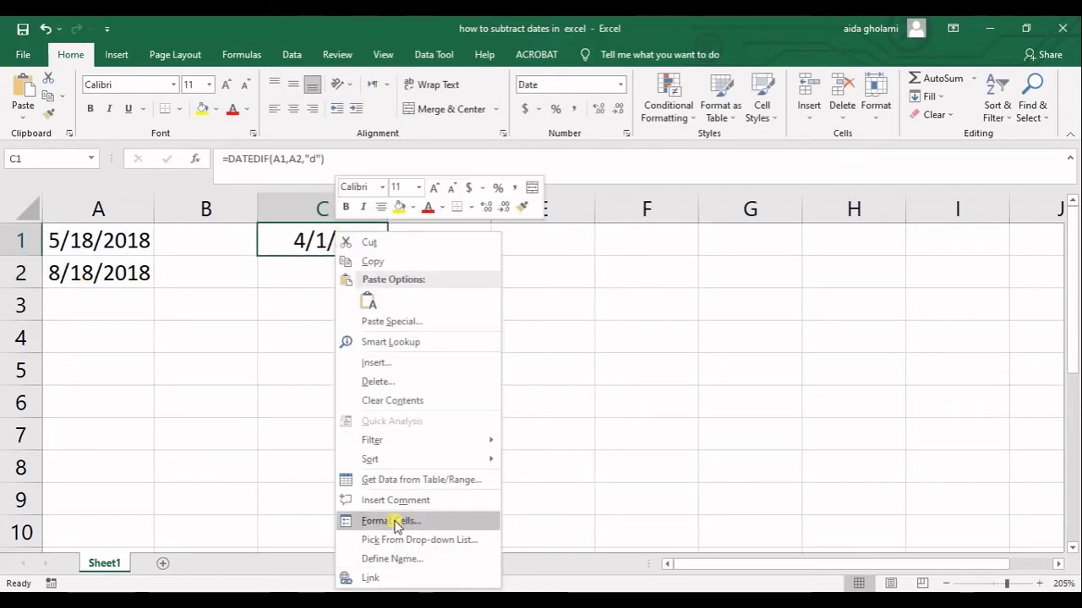
{"action": "left_click", "coordinate": [398, 523]}
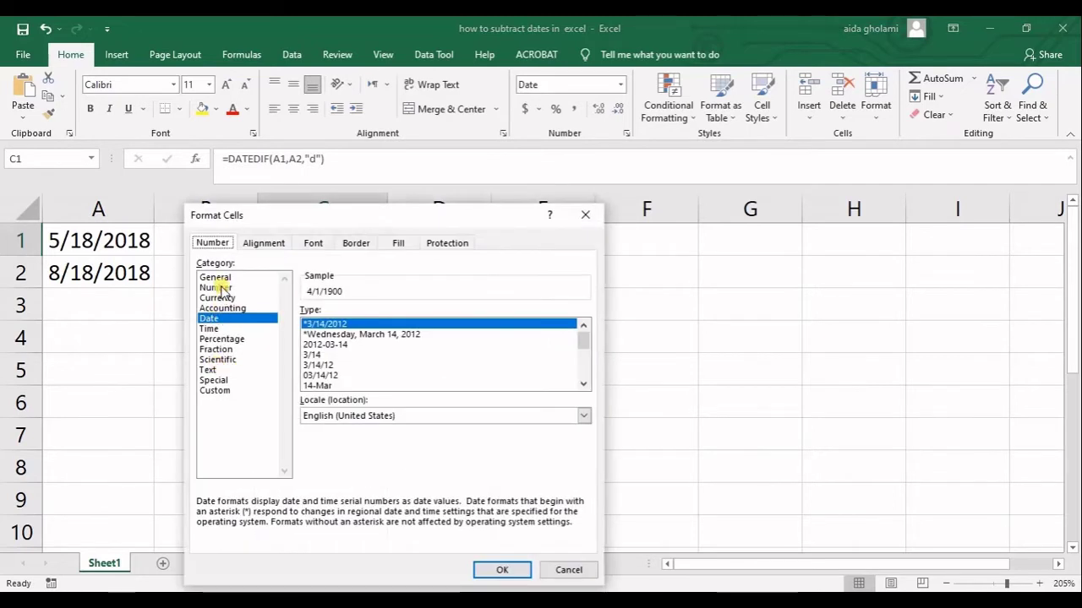
{"action": "left_click", "coordinate": [219, 287]}
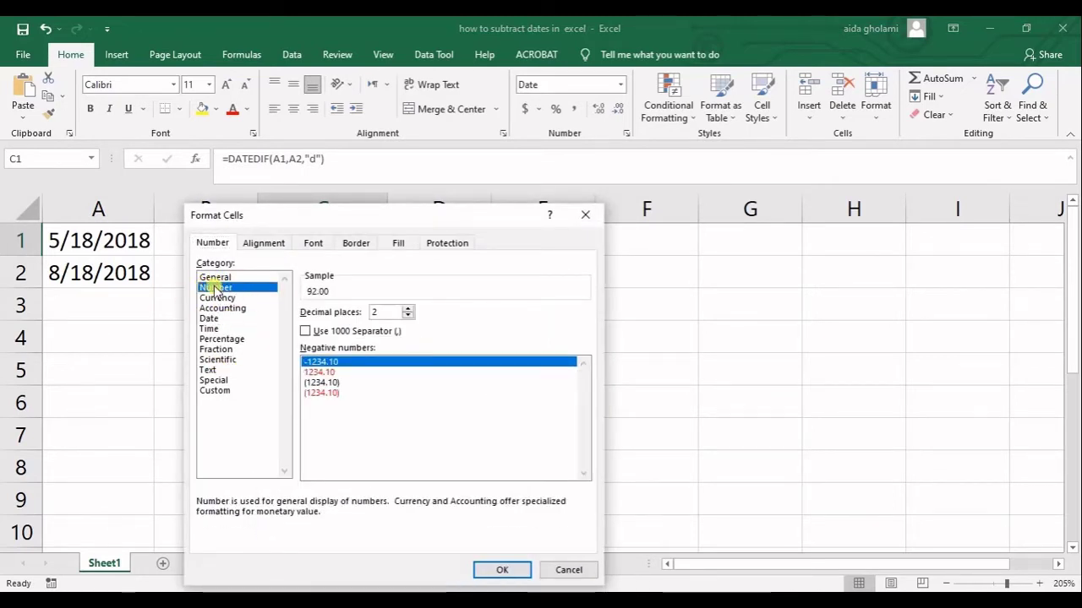
{"action": "left_click", "coordinate": [502, 570]}
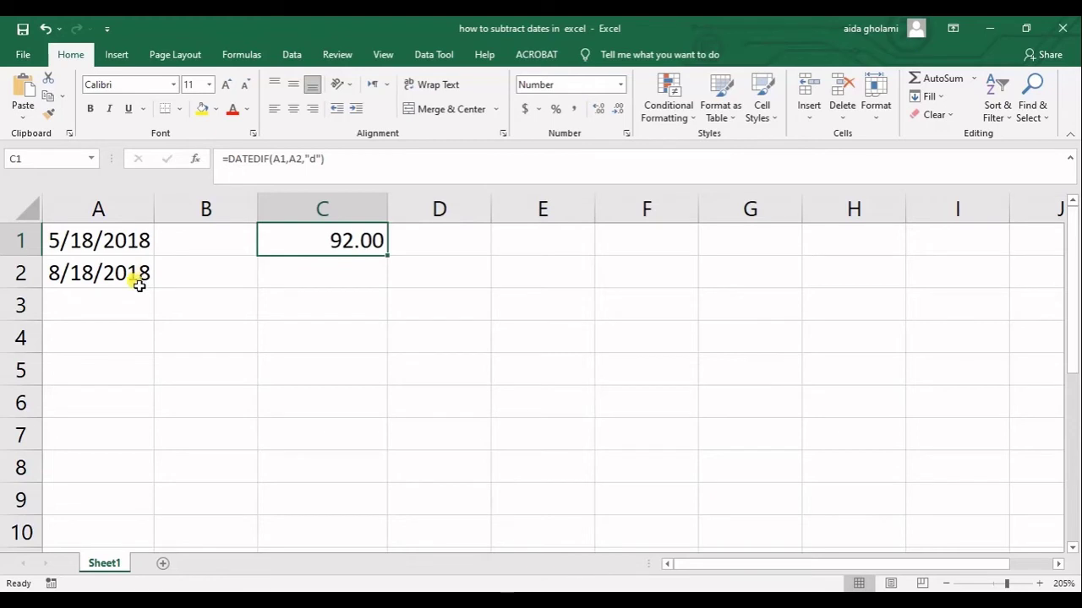
Step: Enter =datedif(A1,A2,"y") in C2 for the year difference
{"action": "left_click", "coordinate": [312, 271]}
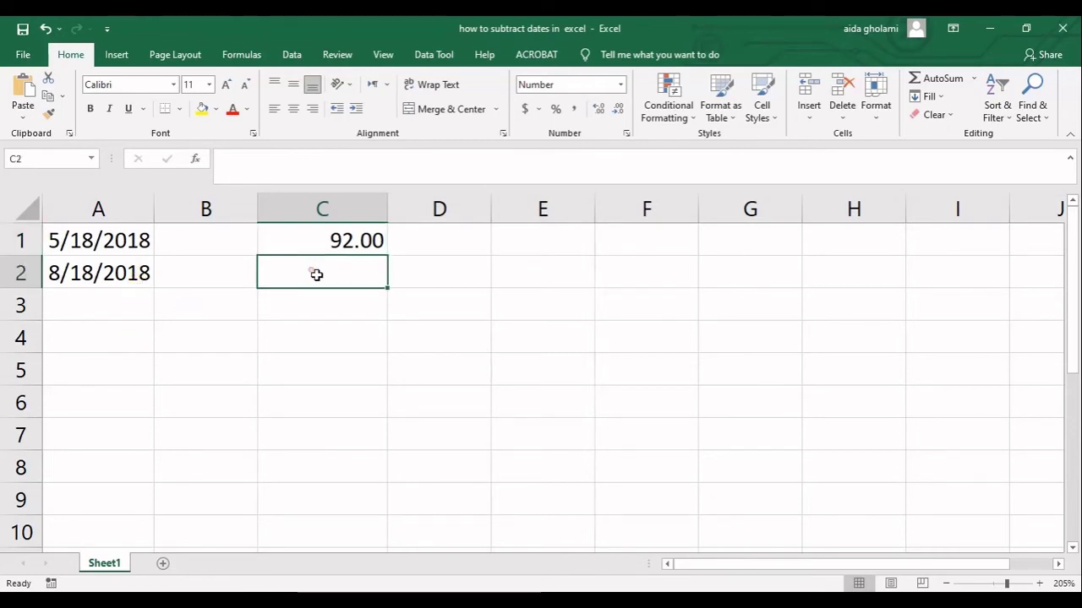
{"action": "type", "text": "="}
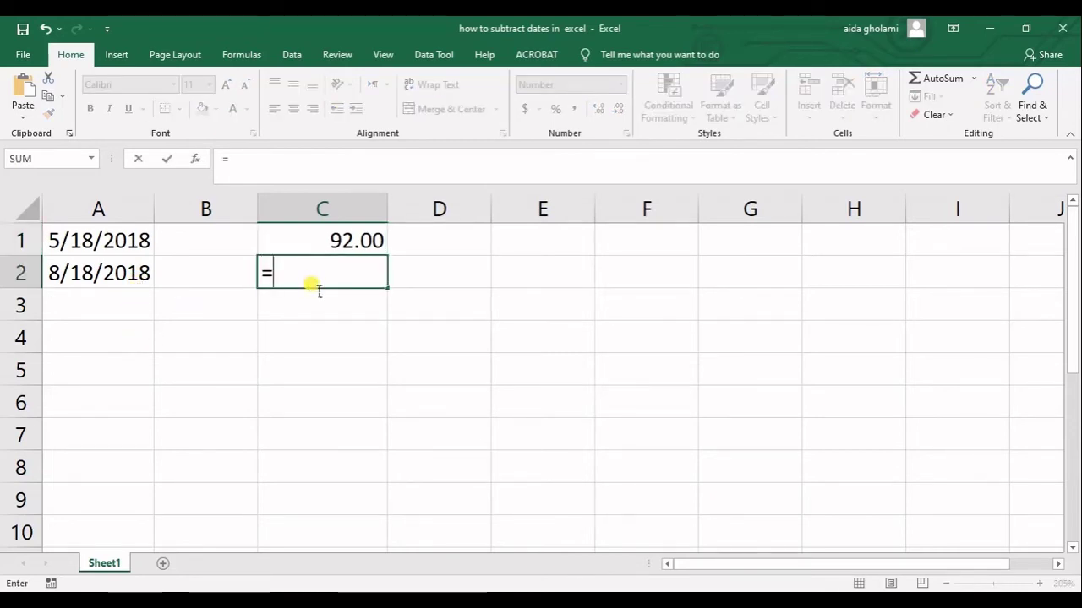
{"action": "type", "text": "da"}
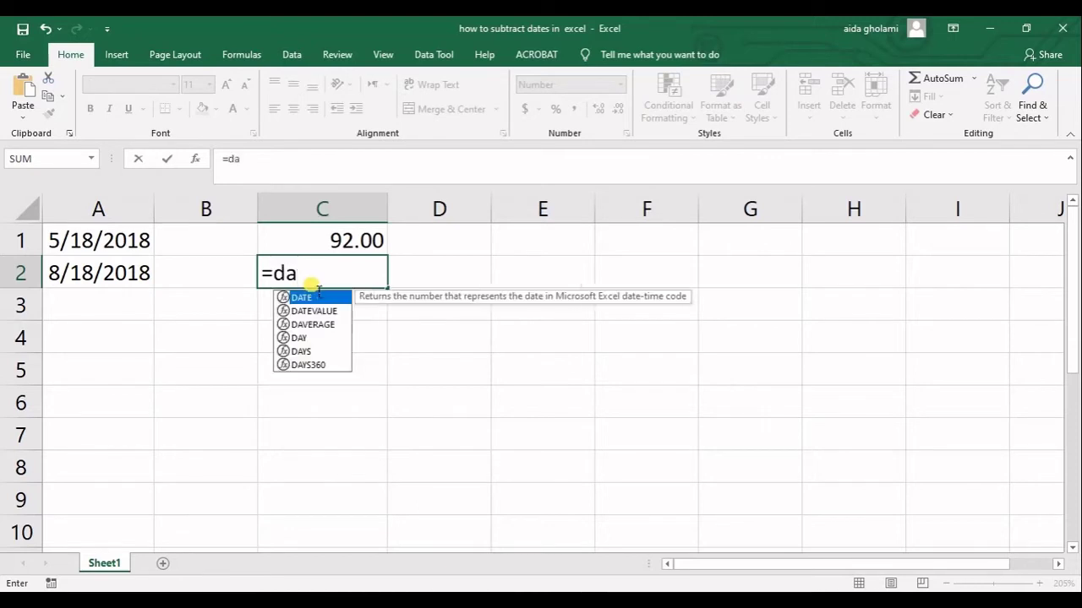
{"action": "type", "text": "tedif"}
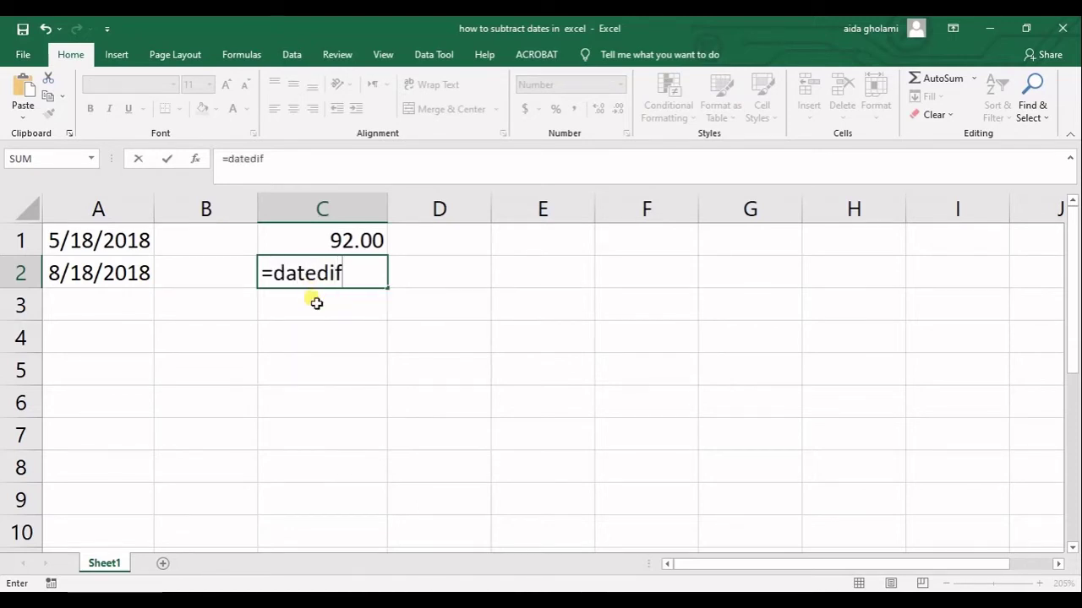
{"action": "type", "text": "("}
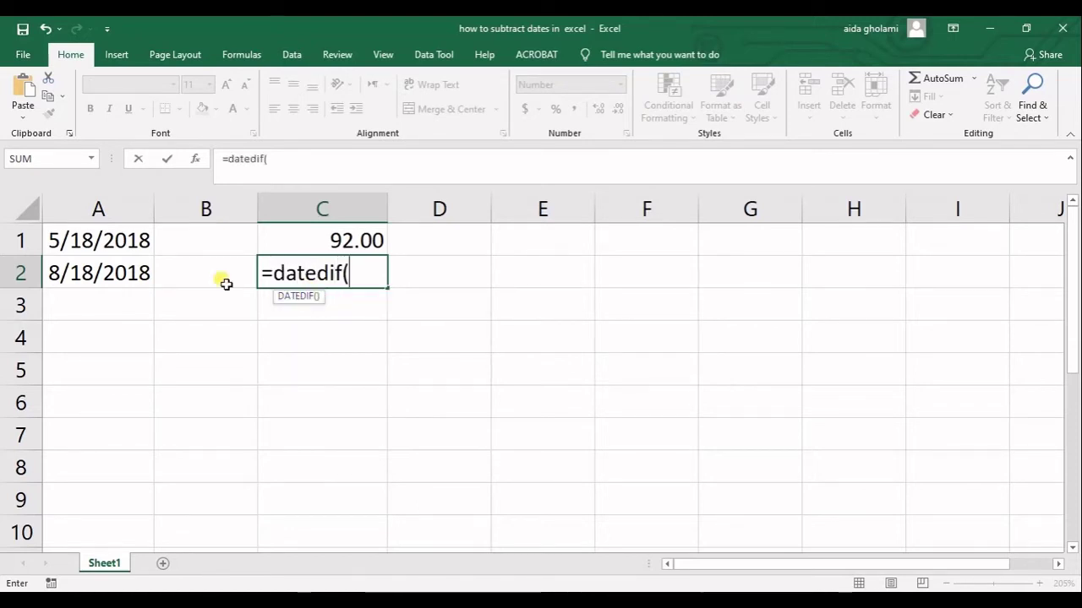
{"action": "left_click", "coordinate": [109, 252]}
{"action": "type", "text": ","}
{"action": "left_click", "coordinate": [111, 271]}
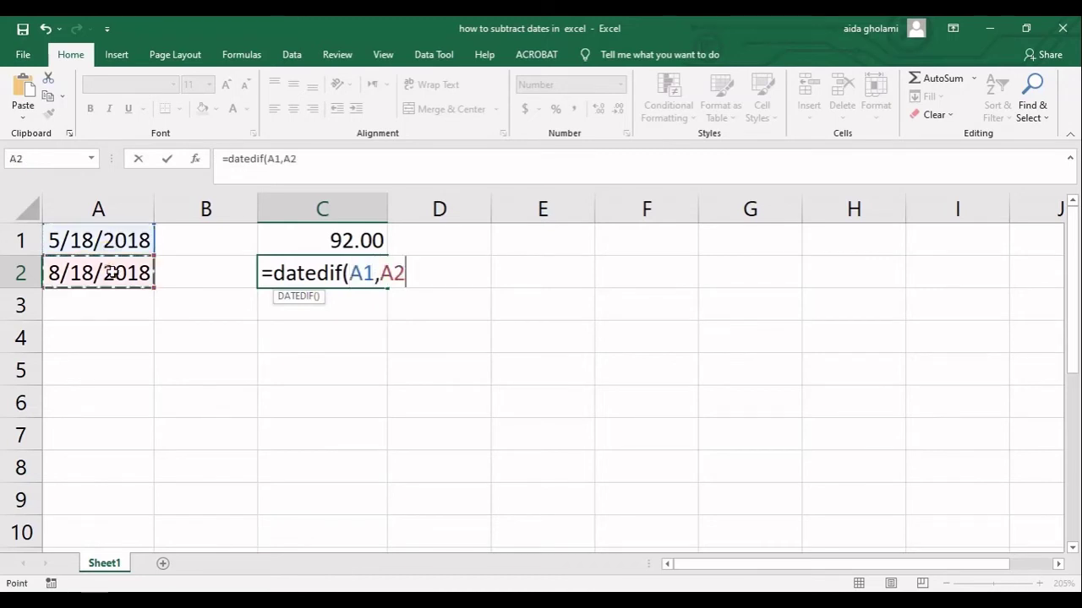
{"action": "type", "text": ",\"y"}
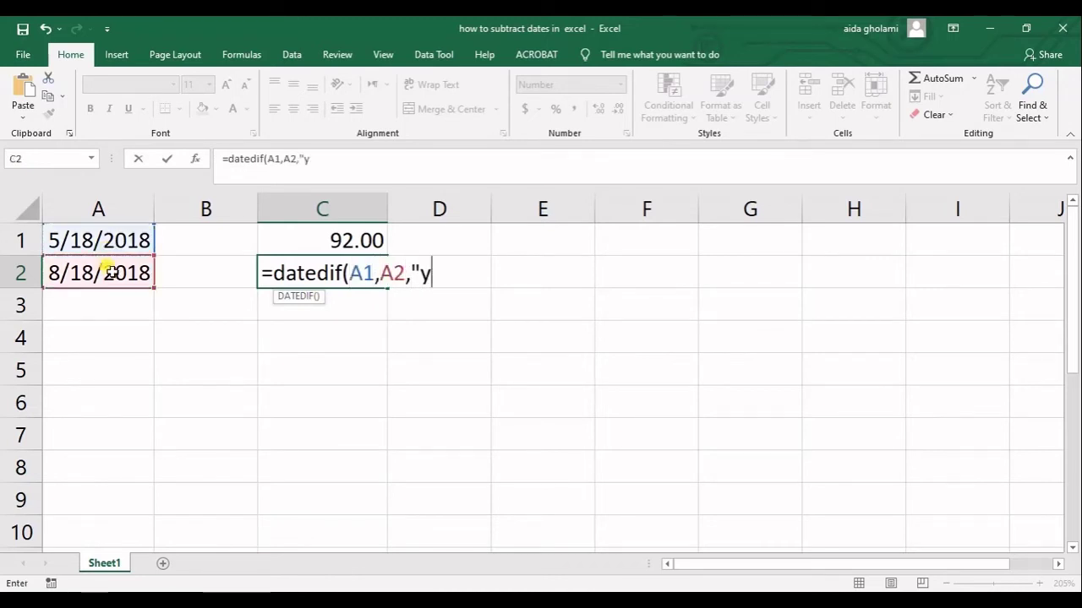
{"action": "type", "text": "\")"}
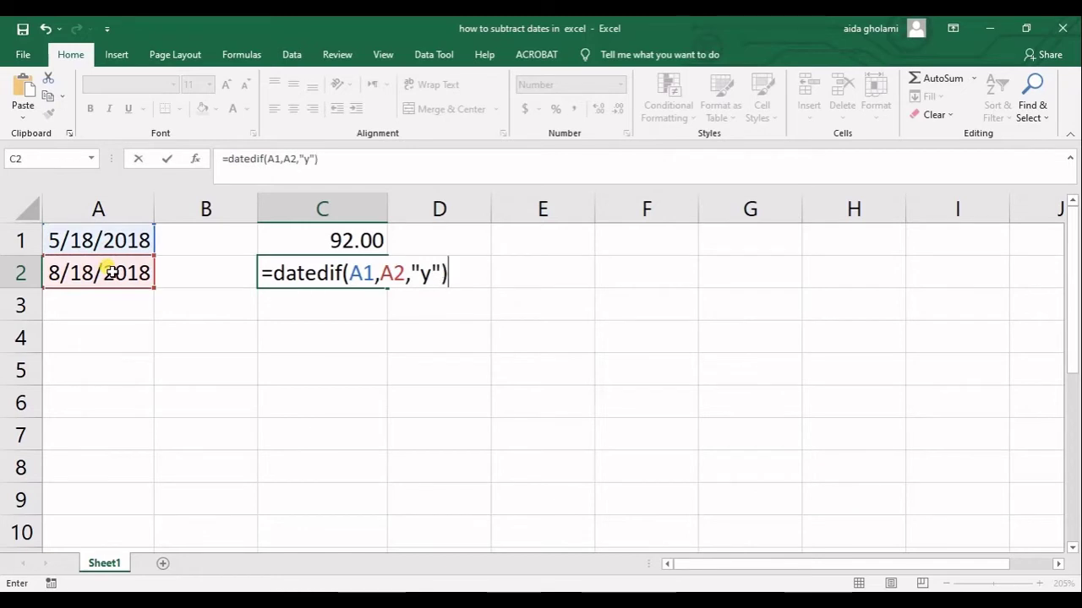
{"action": "key", "text": "Return"}
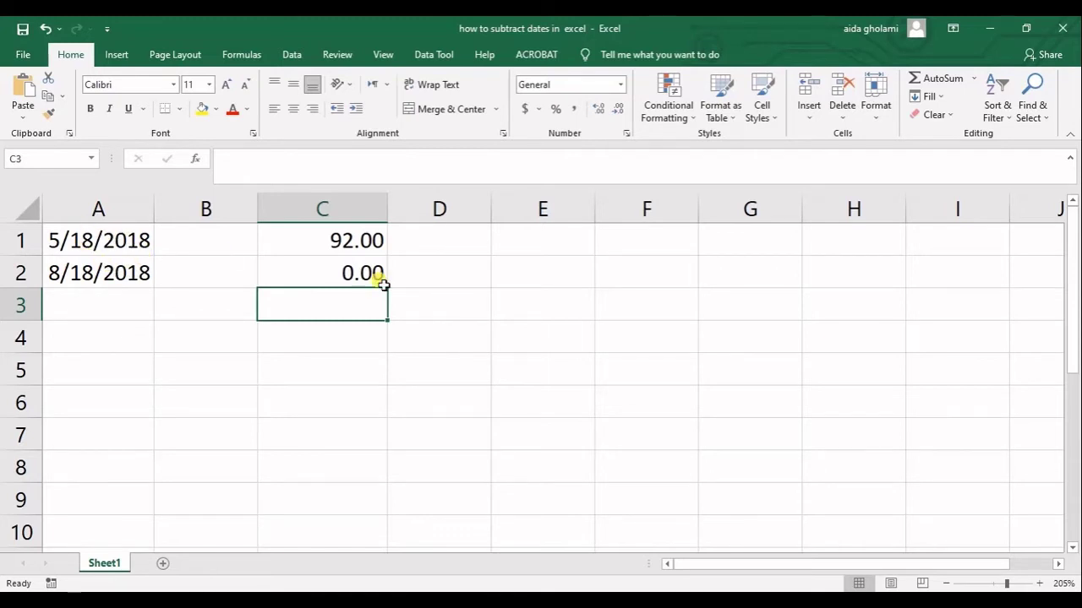
Step: Enter =datedif(A1,A2,"m") in C3, returning 3 months
{"action": "type", "text": "=dat"}
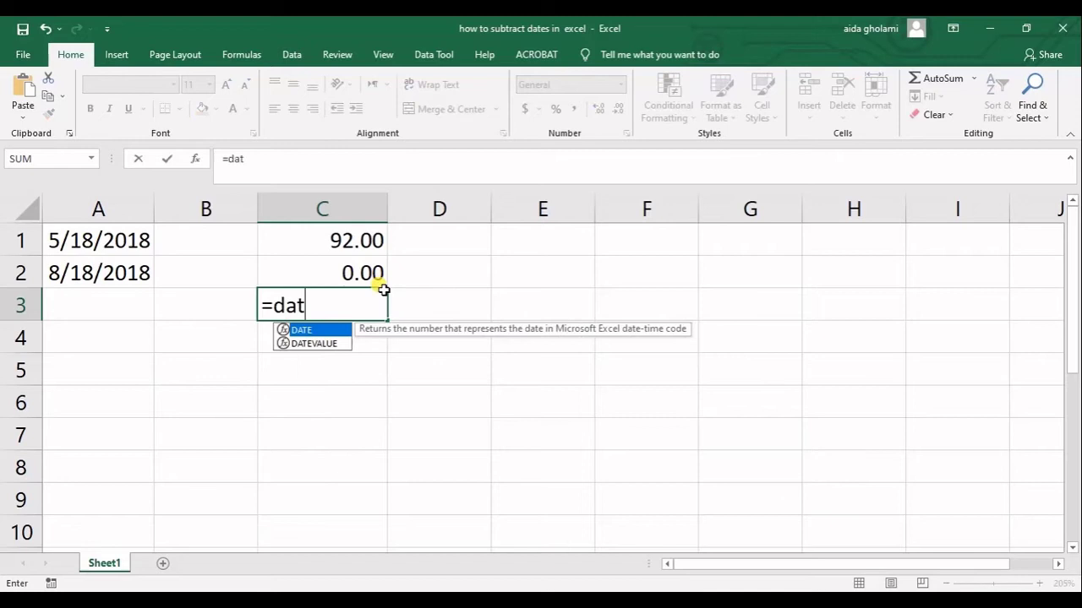
{"action": "type", "text": "edi"}
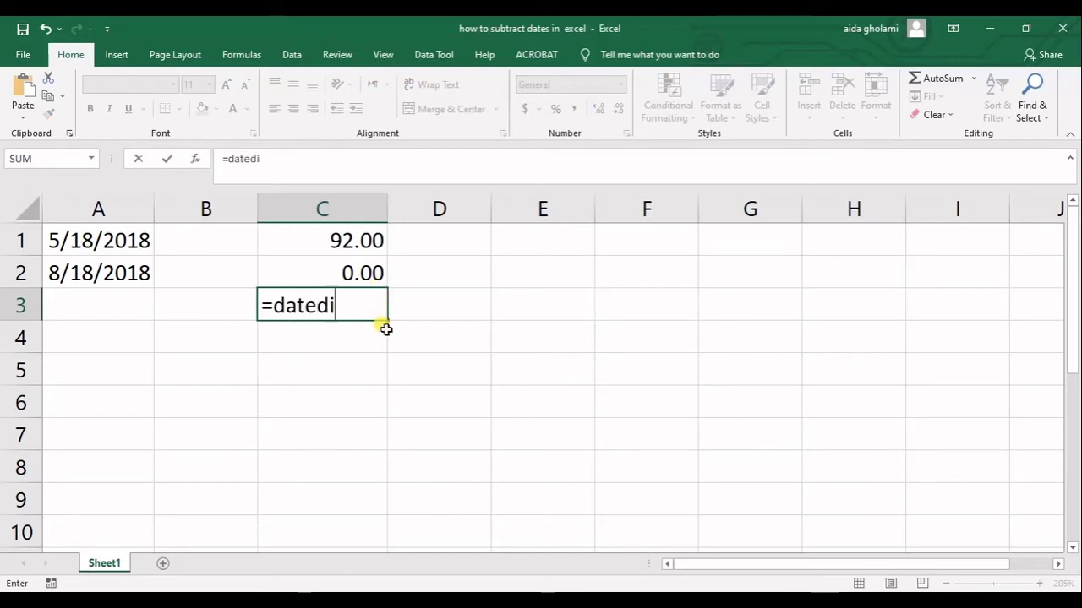
{"action": "type", "text": "f("}
{"action": "left_click", "coordinate": [85, 241]}
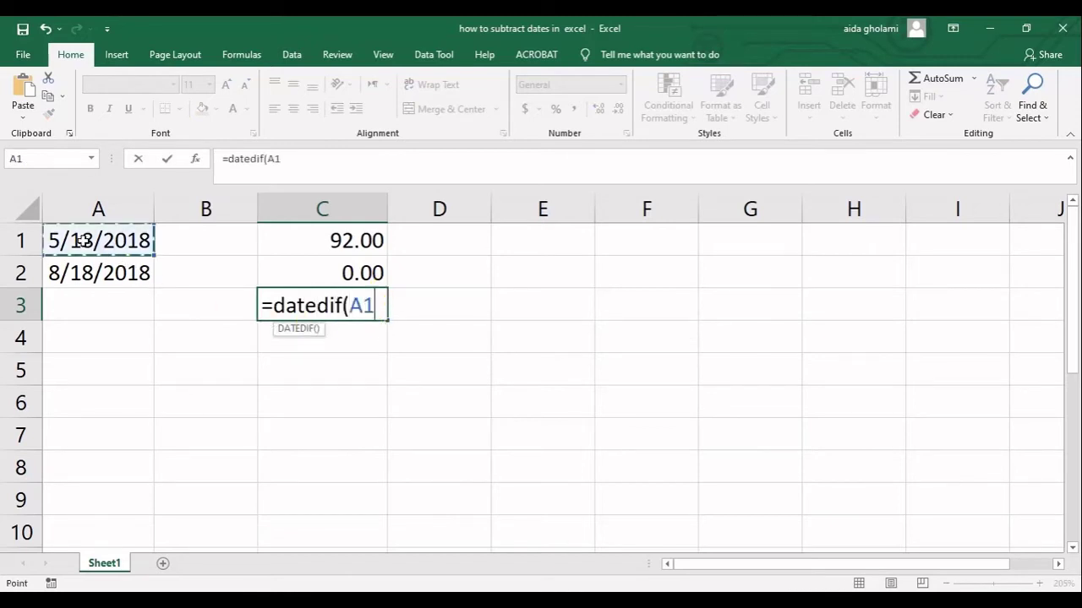
{"action": "type", "text": ","}
{"action": "left_click", "coordinate": [88, 270]}
{"action": "type", "text": ","}
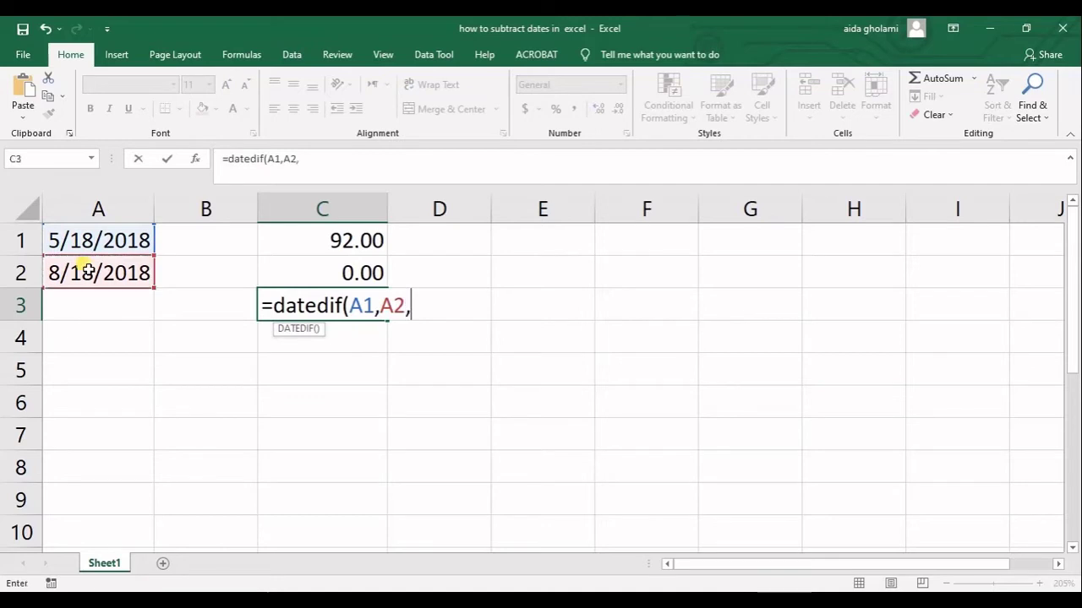
{"action": "type", "text": "\"m\""}
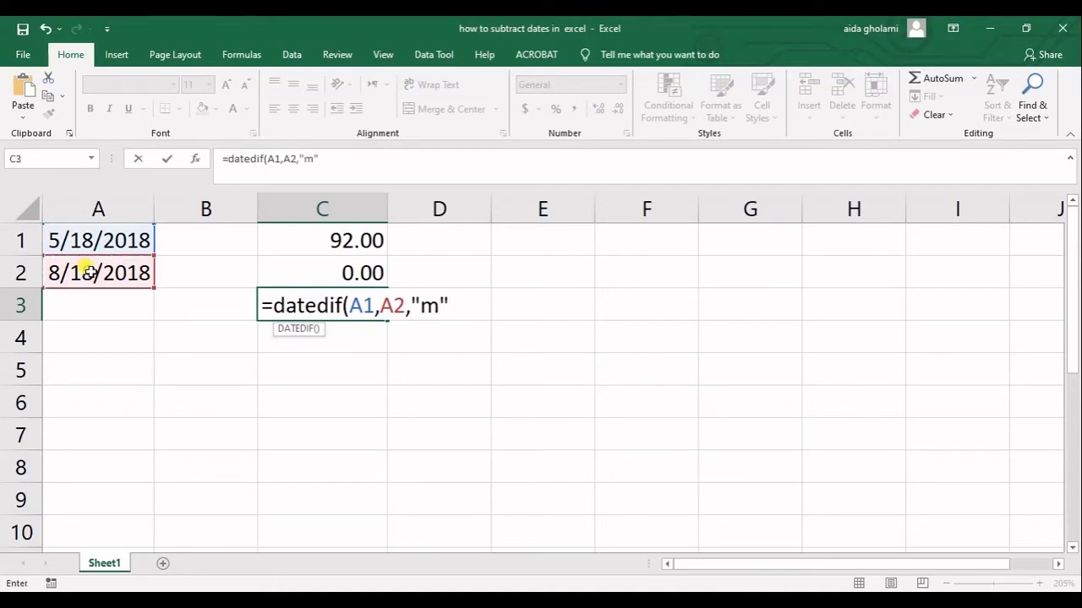
{"action": "type", "text": ")"}
{"action": "key", "text": "Return"}
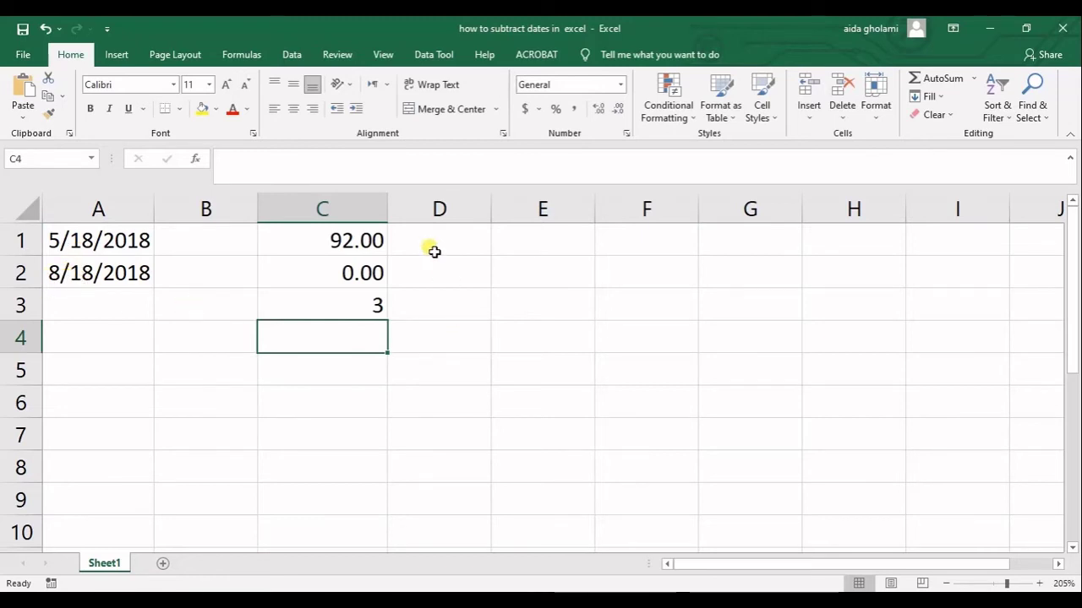
Step: Enter the dates 1/1/2016 in A4 and 5/25/2018 in A5
{"action": "left_click", "coordinate": [462, 248]}
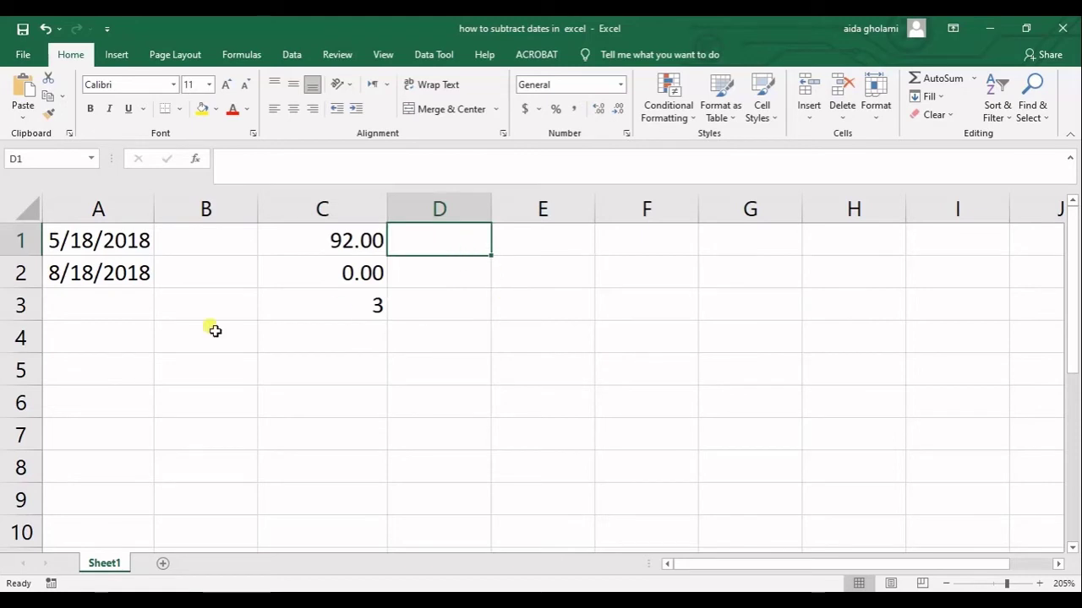
{"action": "left_click", "coordinate": [110, 347]}
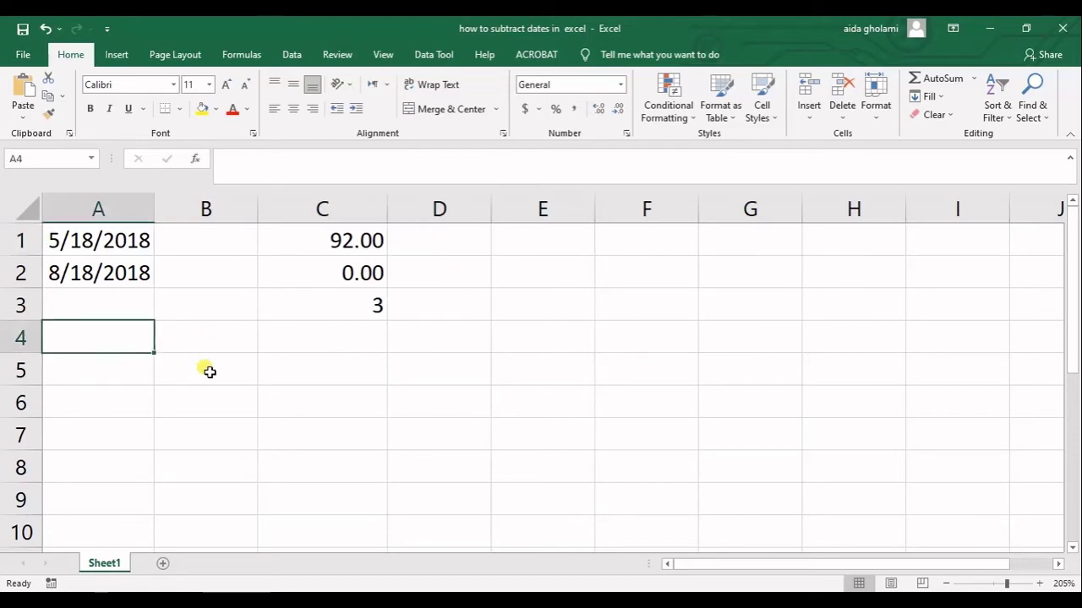
{"action": "type", "text": "01/01/"}
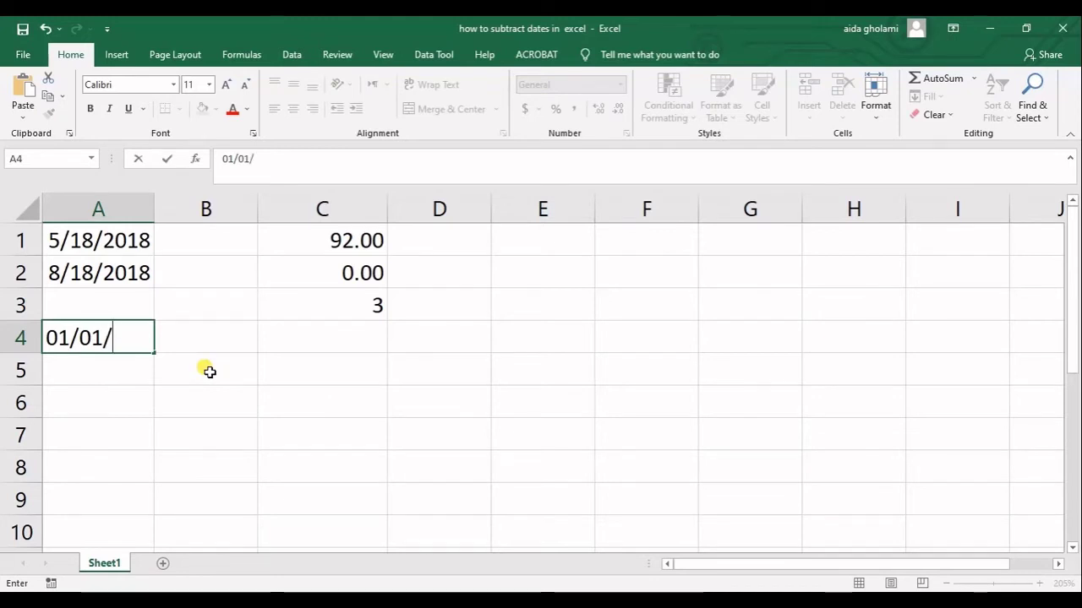
{"action": "type", "text": "2016"}
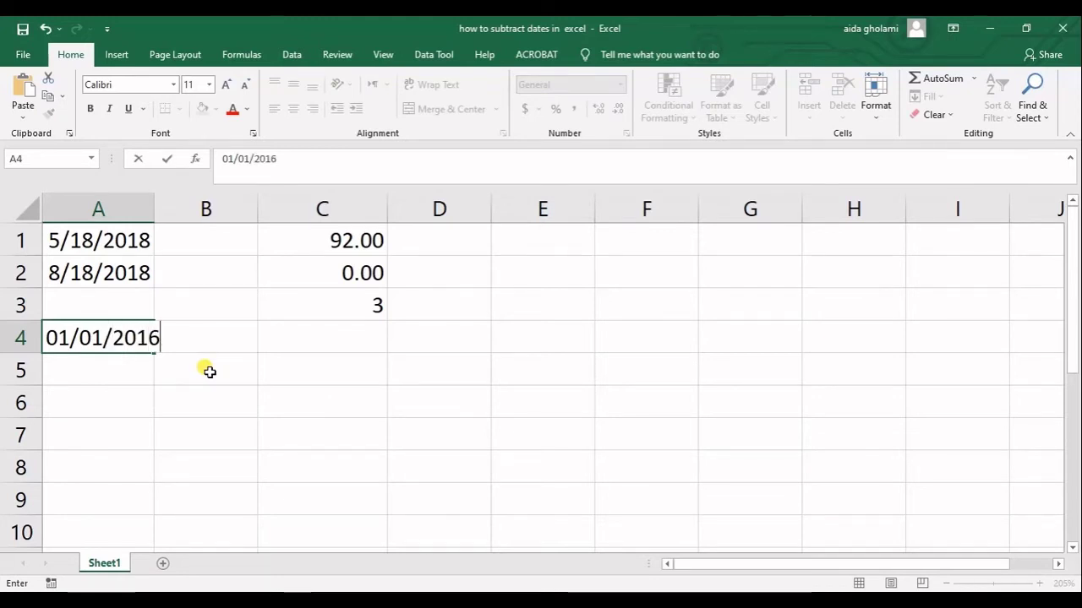
{"action": "key", "text": "Return"}
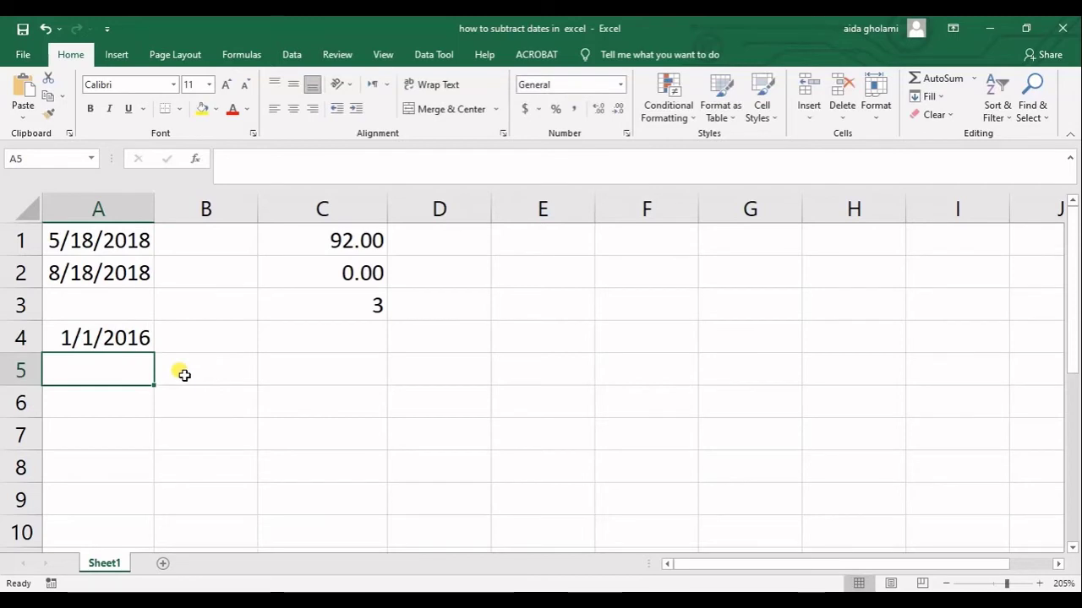
{"action": "type", "text": "5/25"}
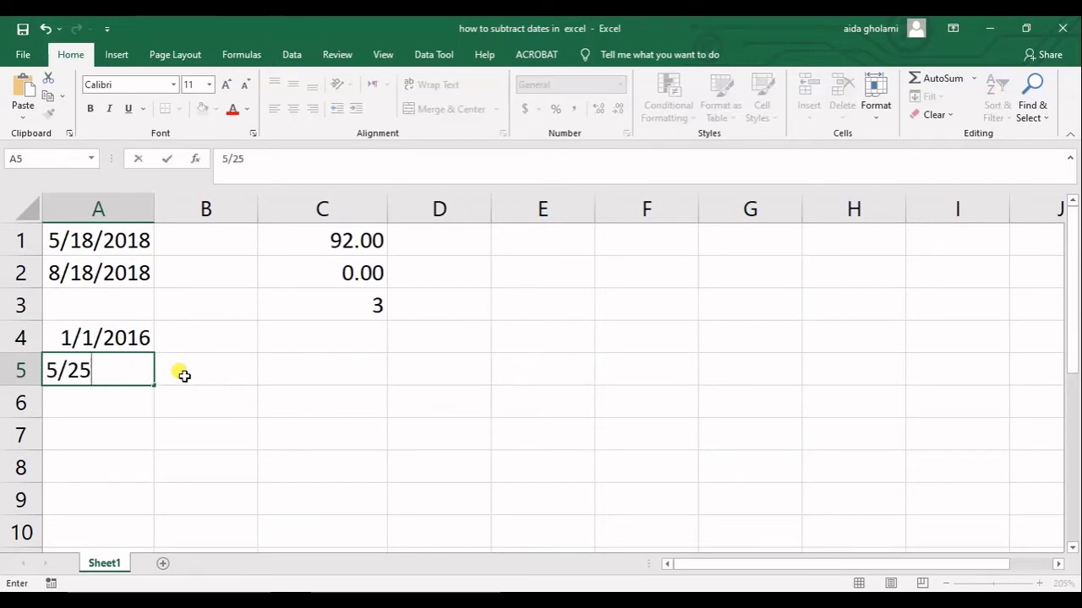
{"action": "type", "text": "/"}
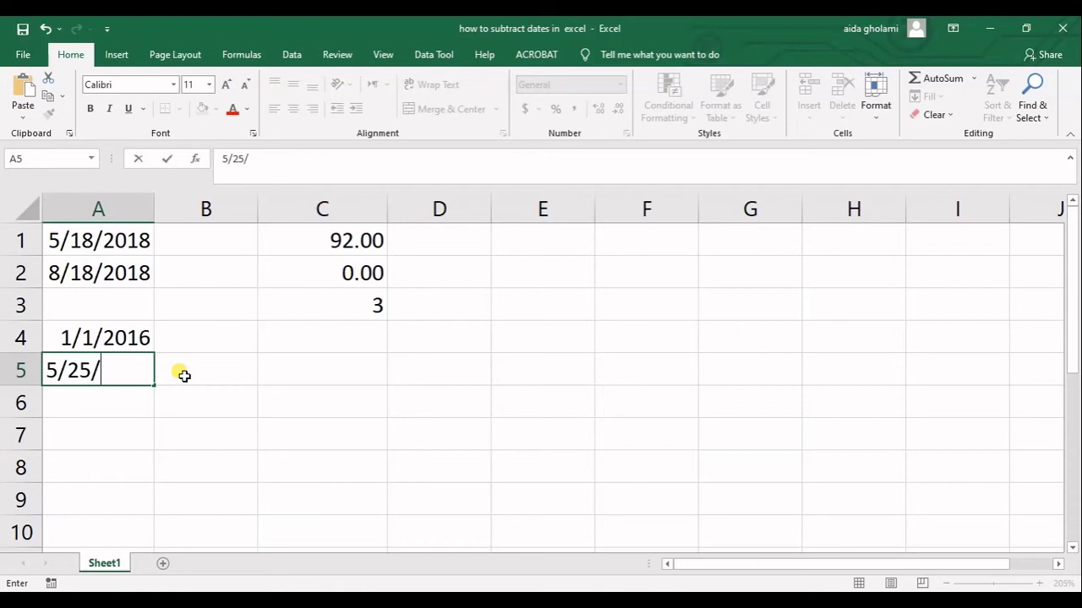
{"action": "type", "text": "2010"}
{"action": "key", "text": "BackSpace"}
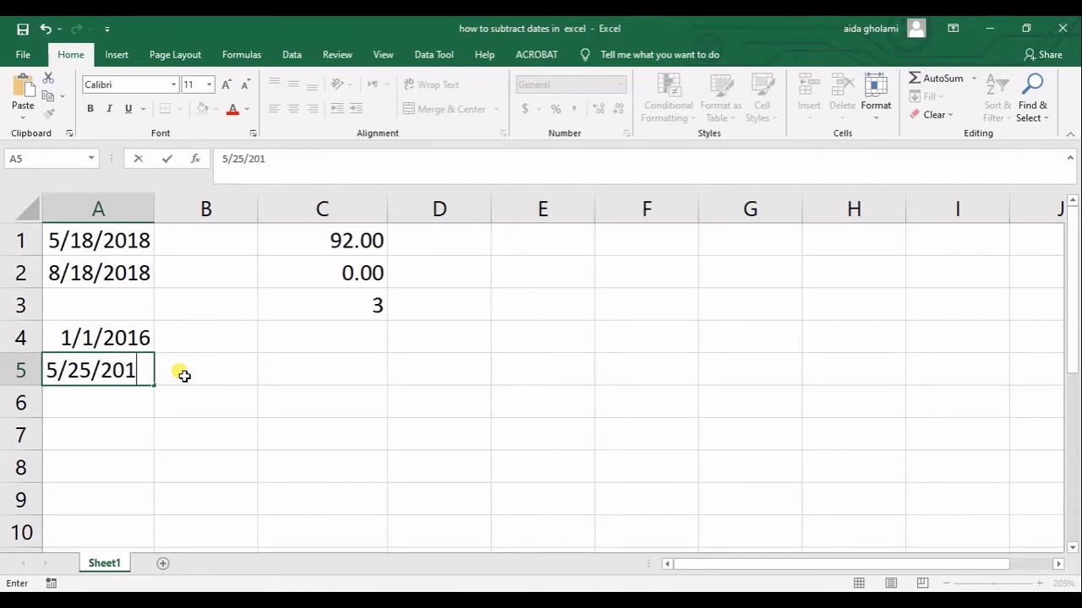
{"action": "type", "text": "8"}
{"action": "left_click", "coordinate": [322, 366]}
Step: Enter =datedif(A4,A5,"ym") in C4, returning 4 leftover months
{"action": "left_click", "coordinate": [356, 336]}
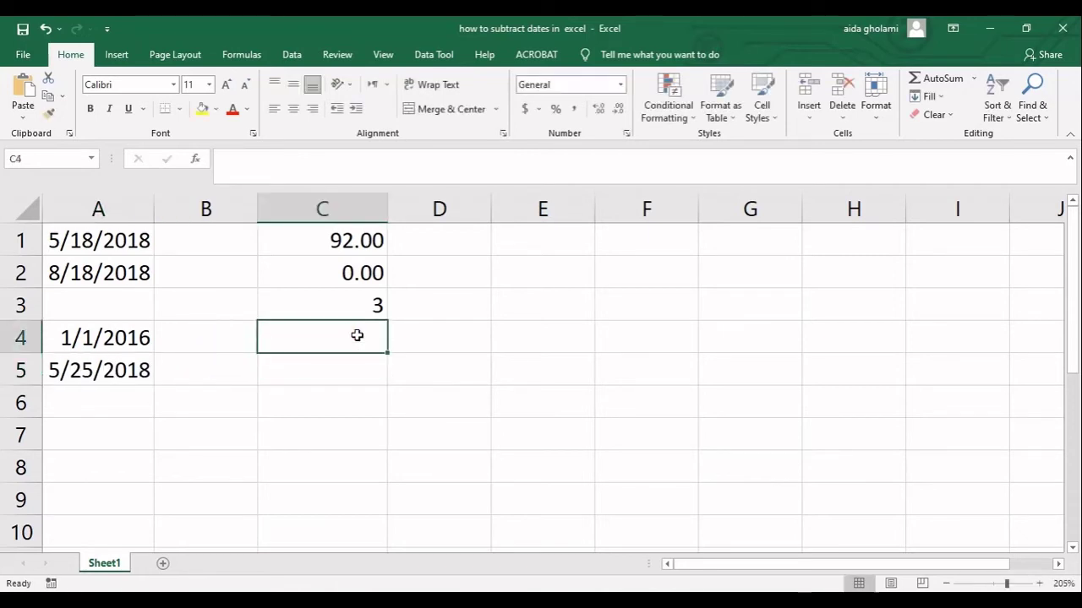
{"action": "type", "text": "=datedif("}
{"action": "left_click", "coordinate": [85, 338]}
{"action": "type", "text": ","}
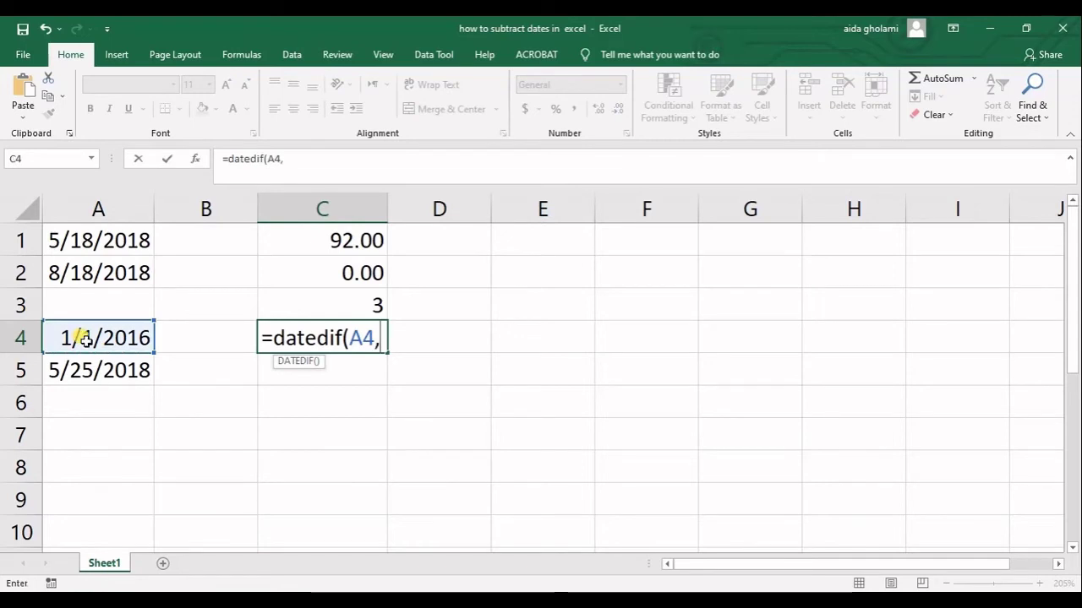
{"action": "left_click", "coordinate": [84, 377]}
{"action": "type", "text": ","}
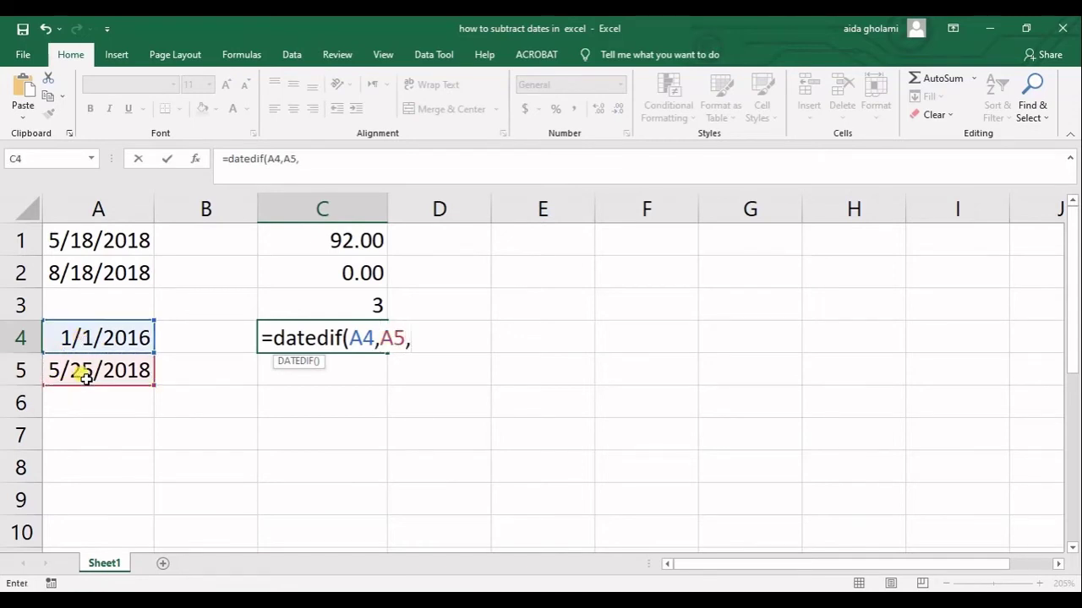
{"action": "type", "text": "\""}
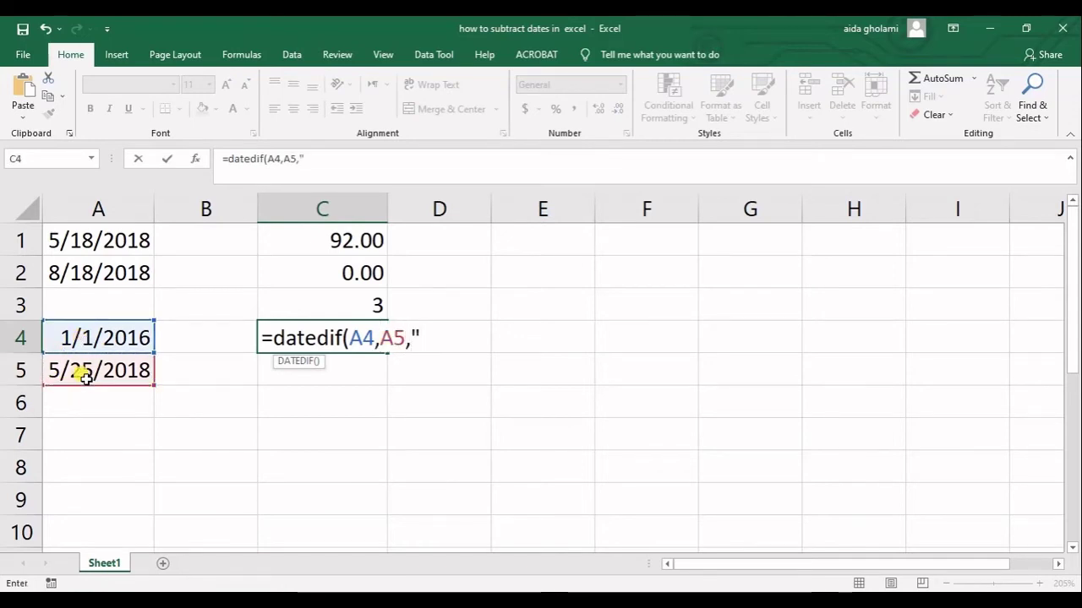
{"action": "type", "text": "ym"}
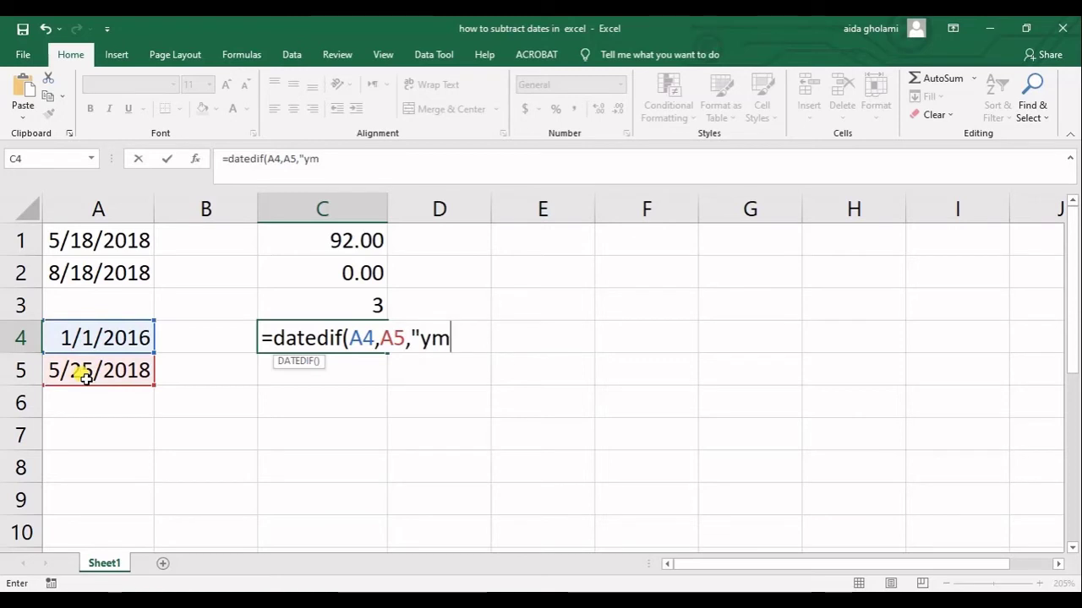
{"action": "type", "text": "\""}
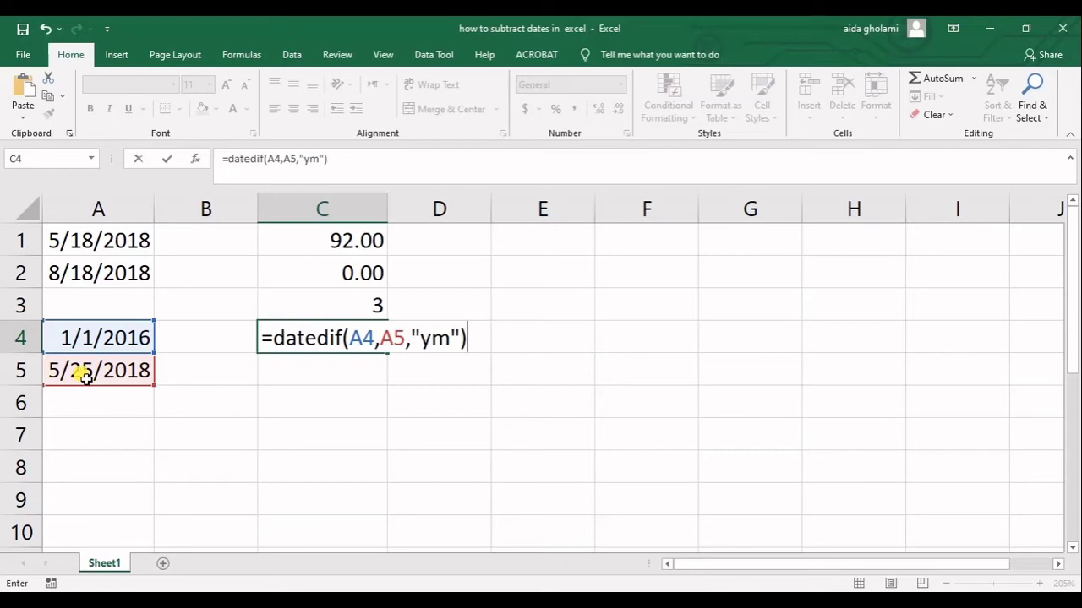
{"action": "key", "text": "Return"}
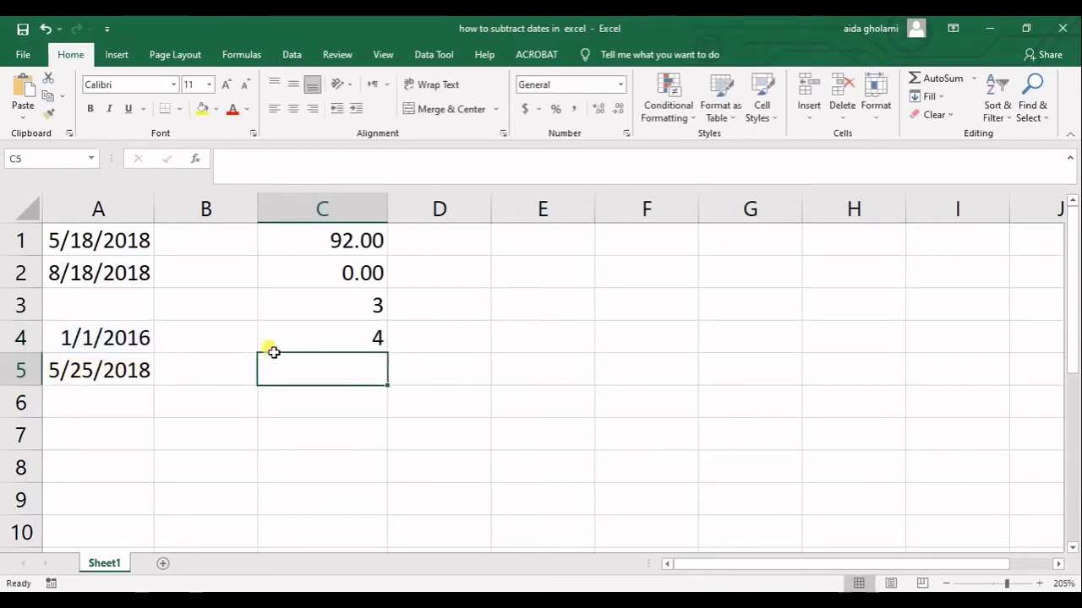
{"action": "left_click", "coordinate": [377, 336]}
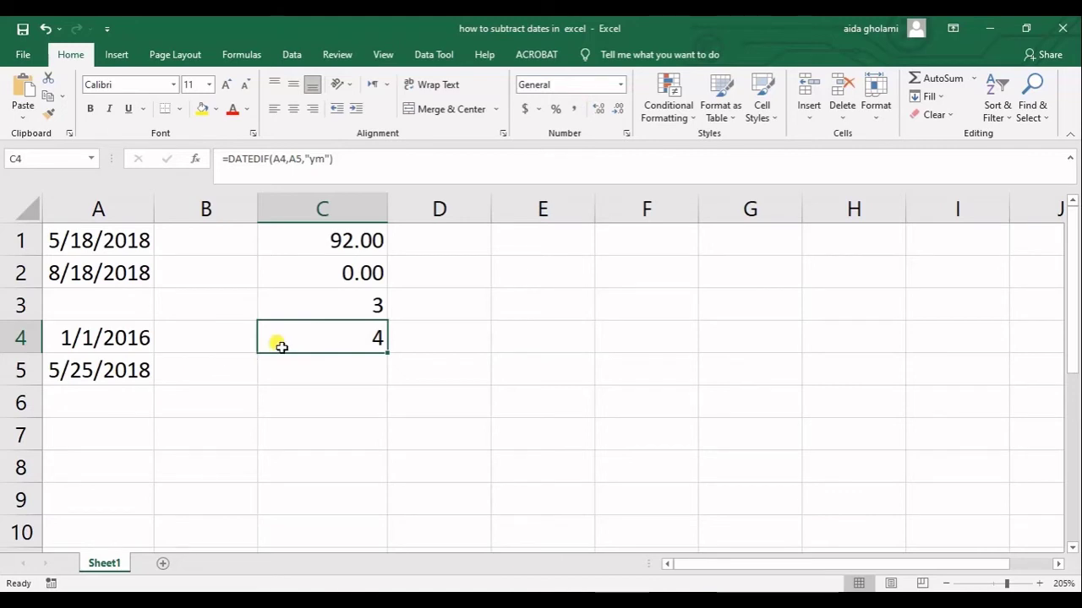
{"action": "double_click", "coordinate": [370, 338]}
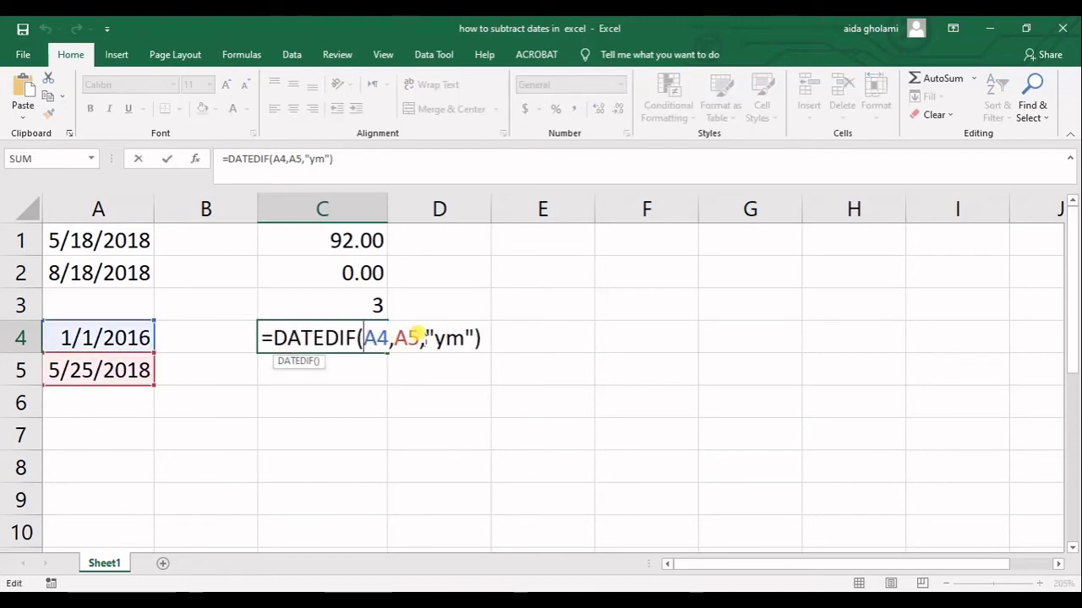
{"action": "left_click_drag", "start_coordinate": [434, 339], "coordinate": [470, 342]}
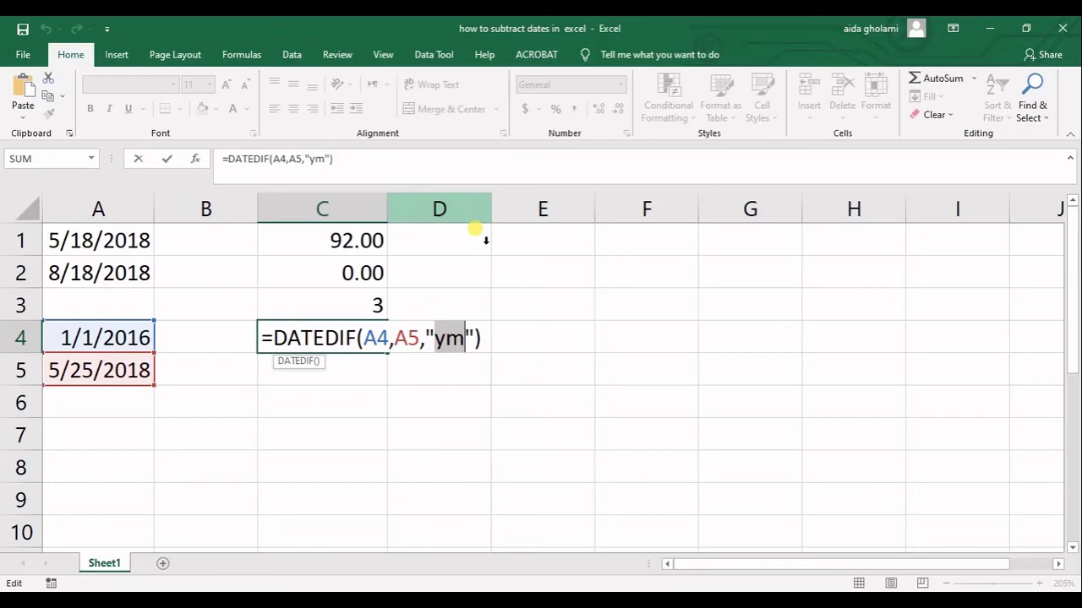
{"action": "key", "text": "Return"}
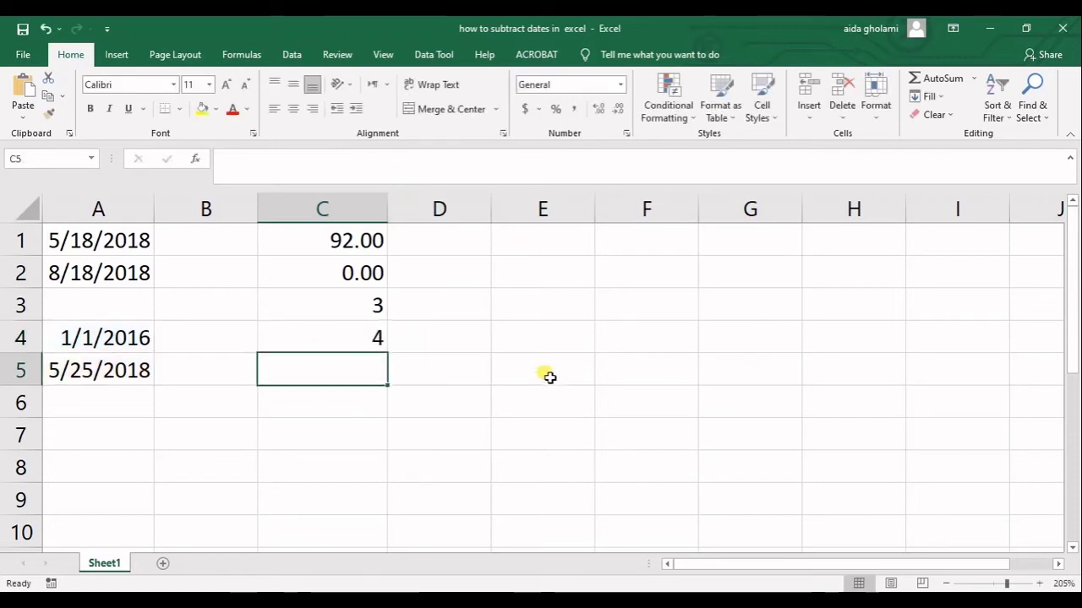
{"action": "double_click", "coordinate": [377, 339]}
{"action": "key", "text": "Return"}
{"action": "left_click", "coordinate": [409, 340]}
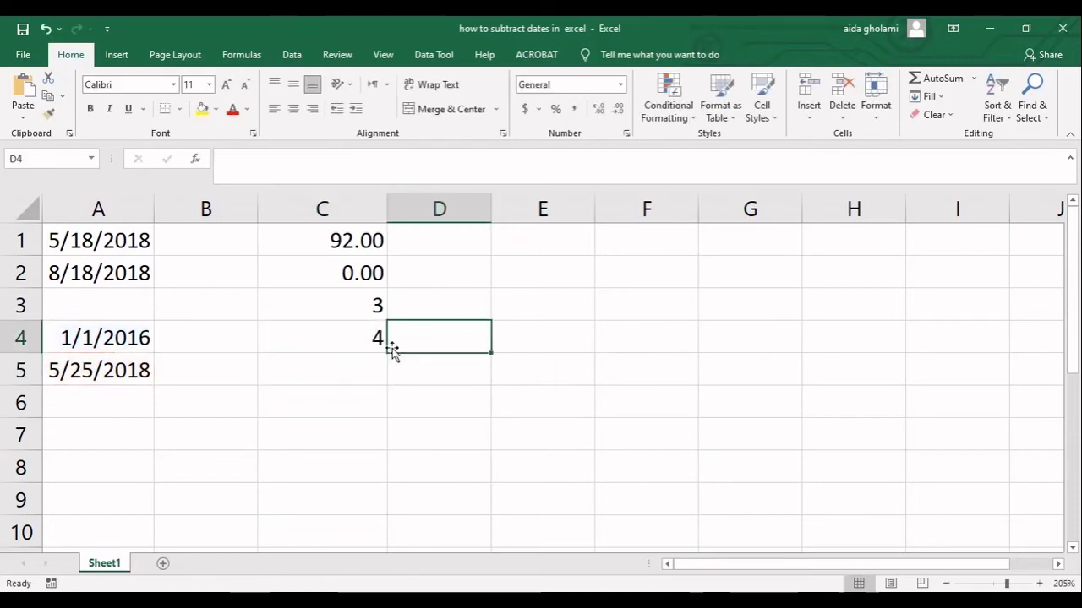
{"action": "left_click", "coordinate": [378, 341]}
{"action": "double_click", "coordinate": [378, 342]}
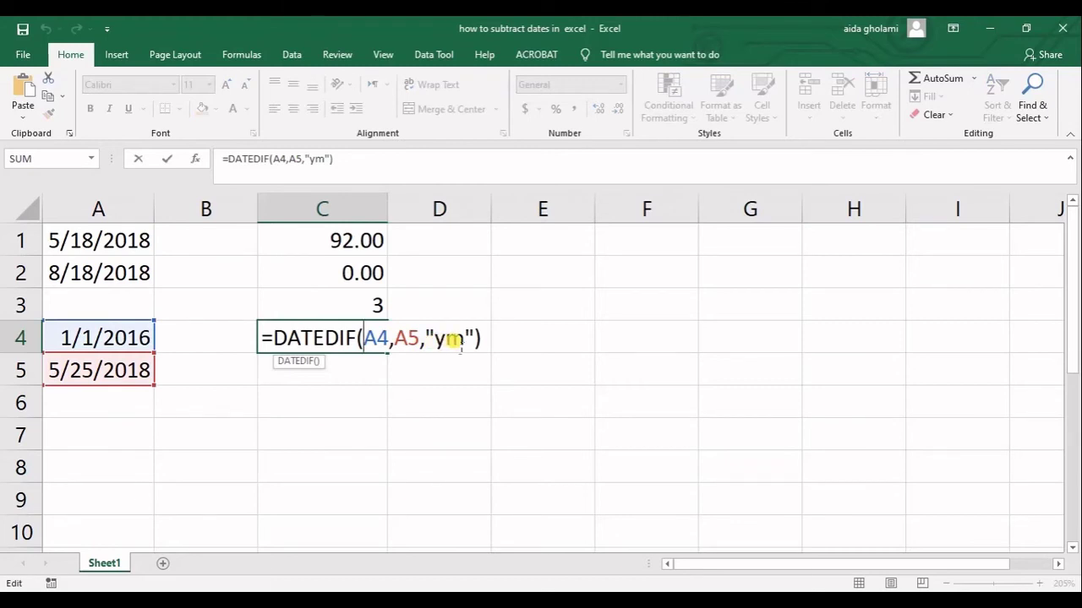
Step: Enter =datedif(A4,A5,"y") in D4 showing 2 years, then review C4's "ym" formula
{"action": "key", "text": "Return"}
{"action": "left_click", "coordinate": [438, 338]}
{"action": "type", "text": "="}
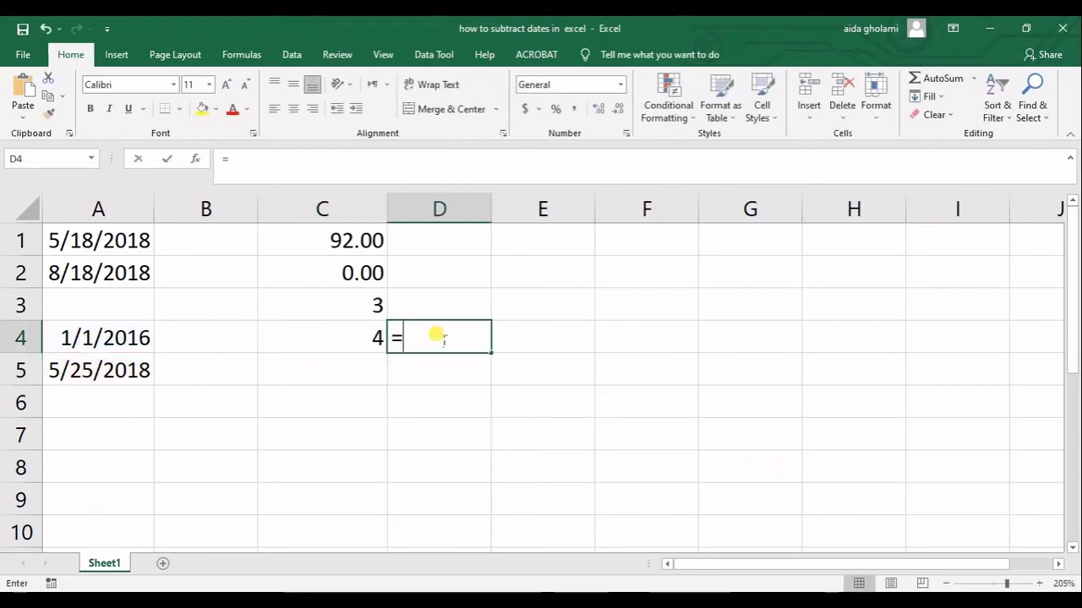
{"action": "type", "text": "d"}
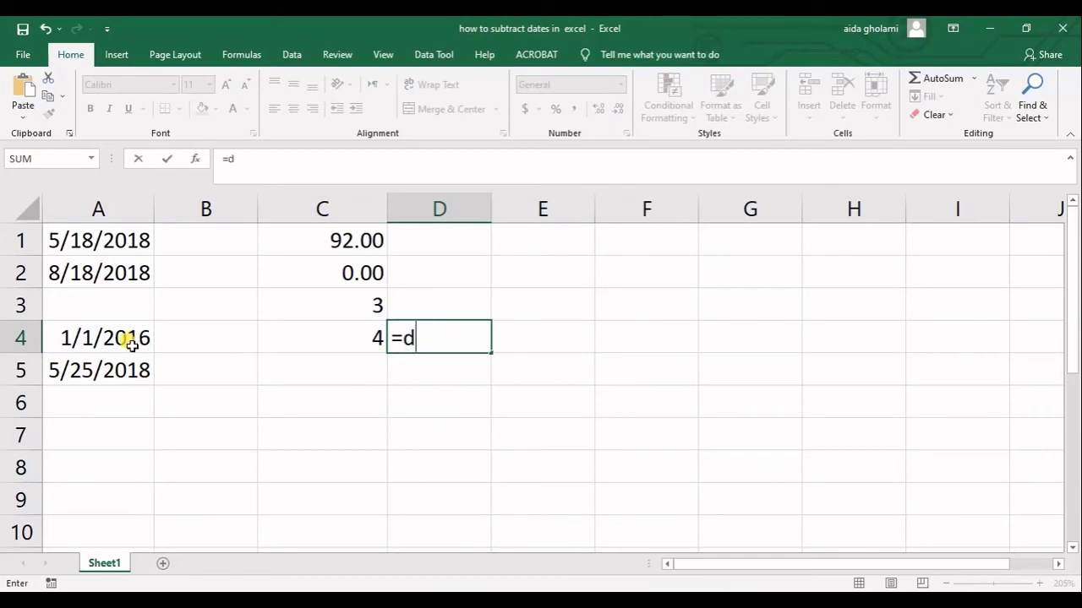
{"action": "type", "text": "atedi"}
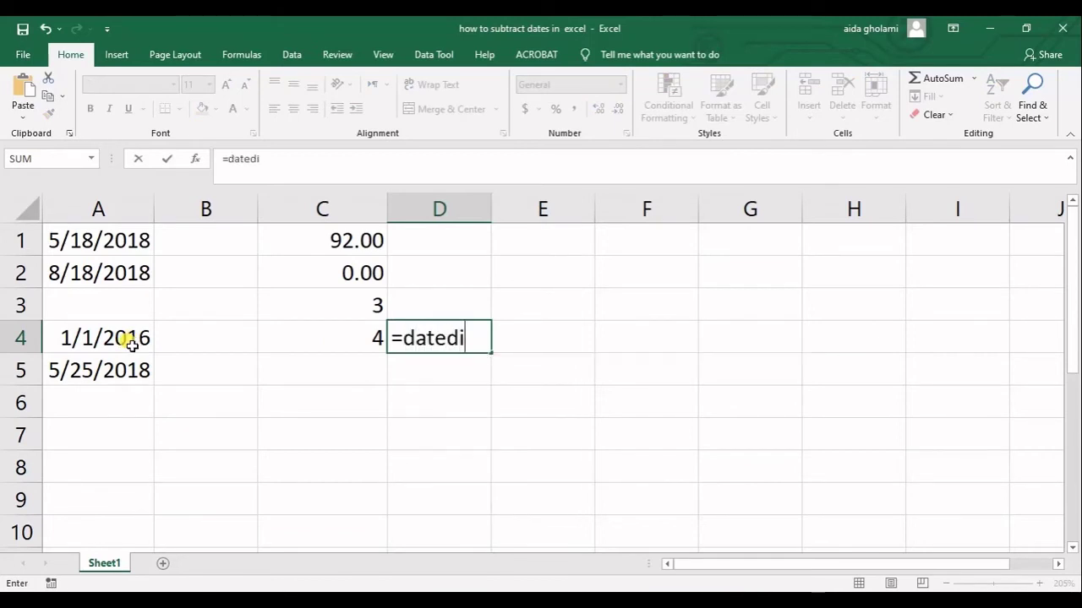
{"action": "type", "text": "f("}
{"action": "left_click", "coordinate": [119, 342]}
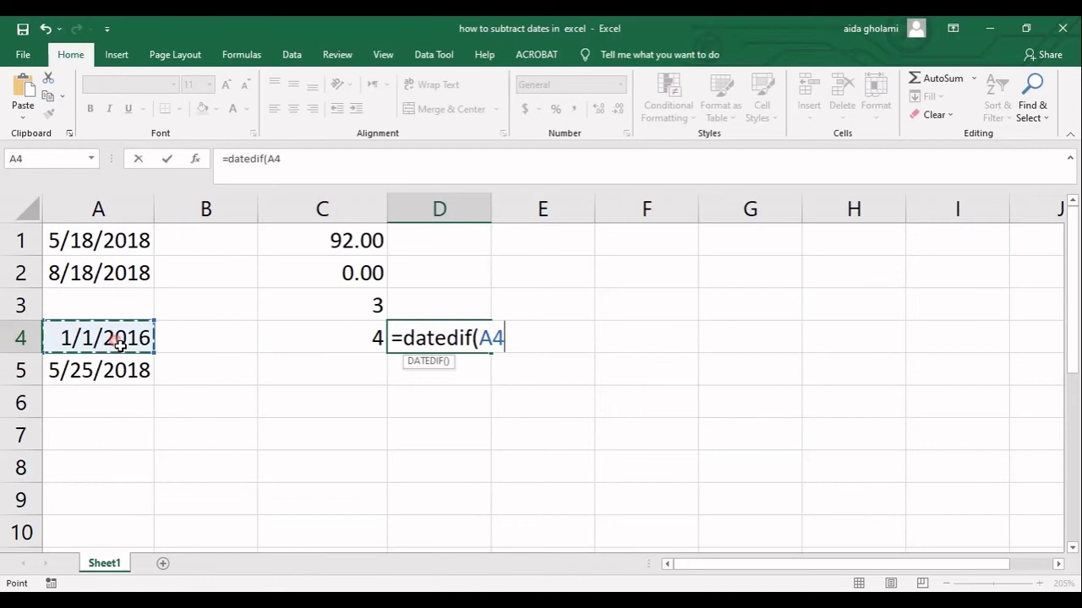
{"action": "type", "text": ","}
{"action": "left_click", "coordinate": [114, 369]}
{"action": "type", "text": ","}
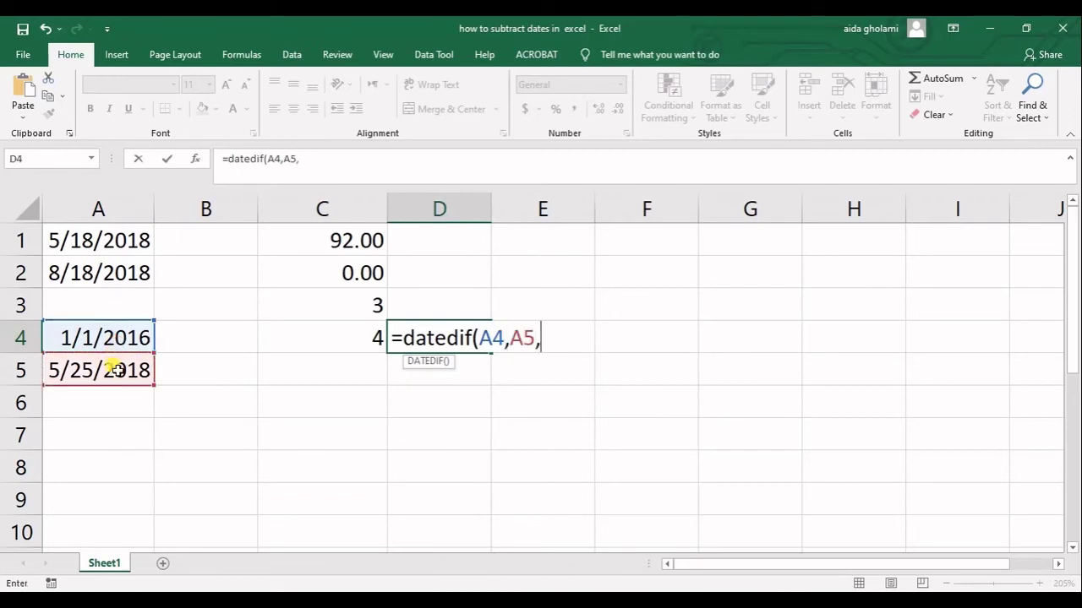
{"action": "type", "text": "\"y\""}
{"action": "key", "text": "Return"}
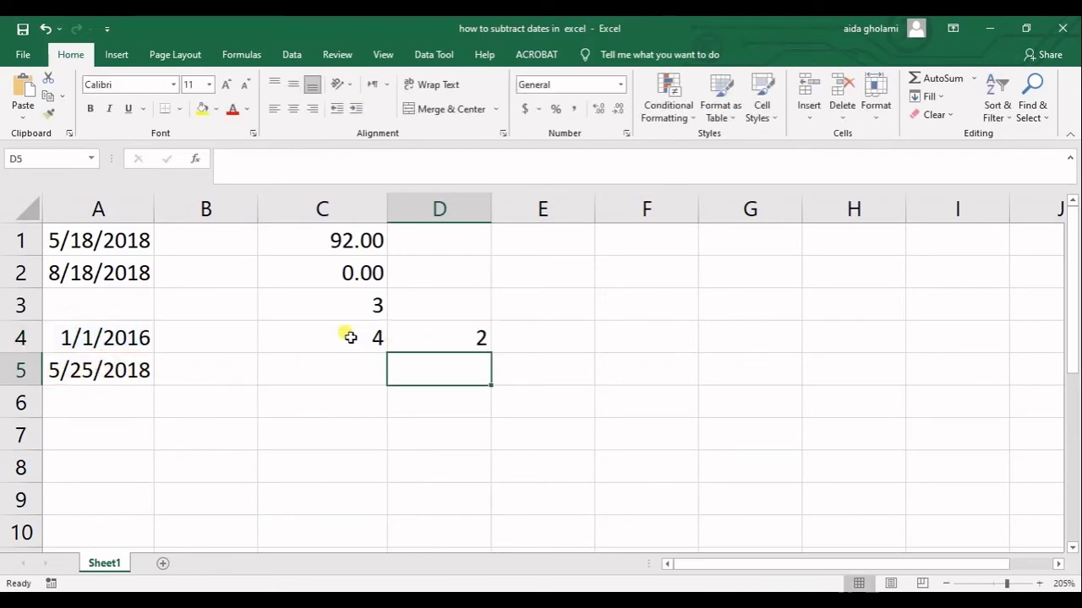
{"action": "left_click_drag", "start_coordinate": [346, 335], "coordinate": [440, 336]}
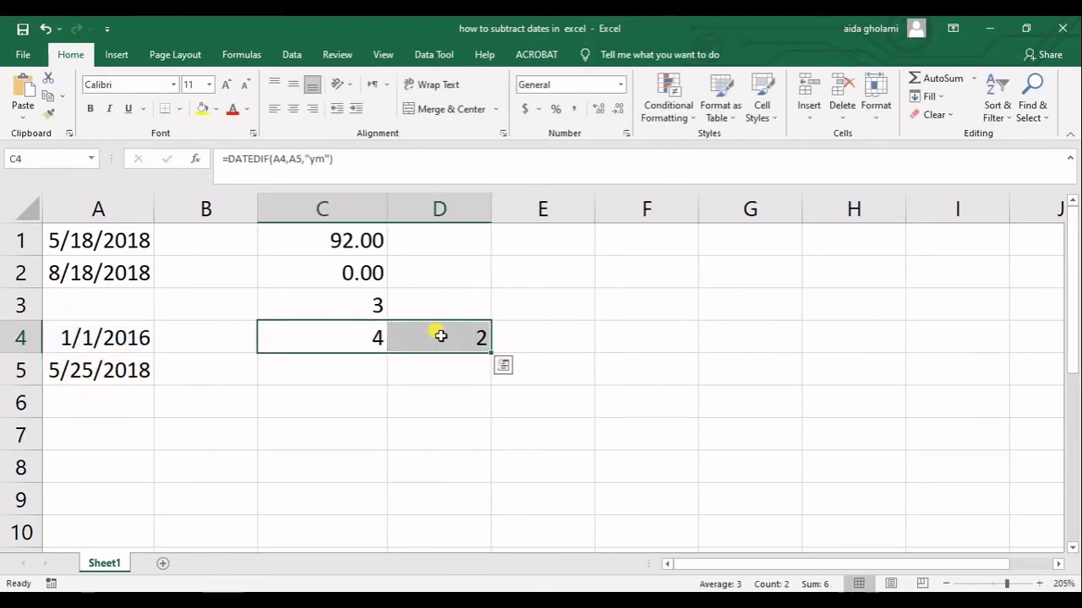
{"action": "left_click", "coordinate": [312, 339]}
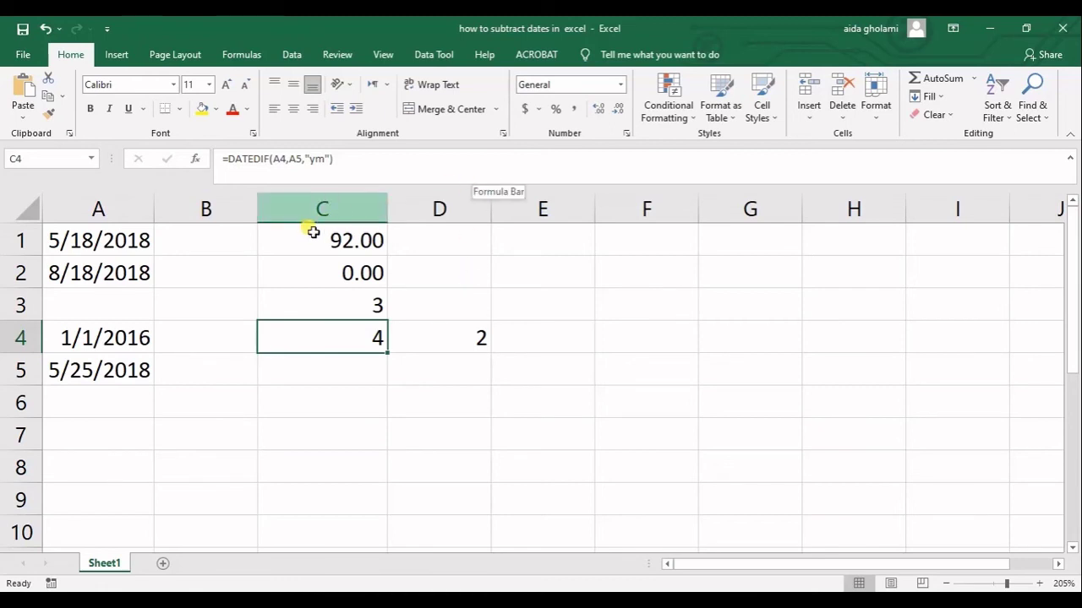
Step: Enter =A2-A1 in F1, showing 92.00 days by plain subtraction
{"action": "left_click", "coordinate": [640, 244]}
{"action": "type", "text": "="}
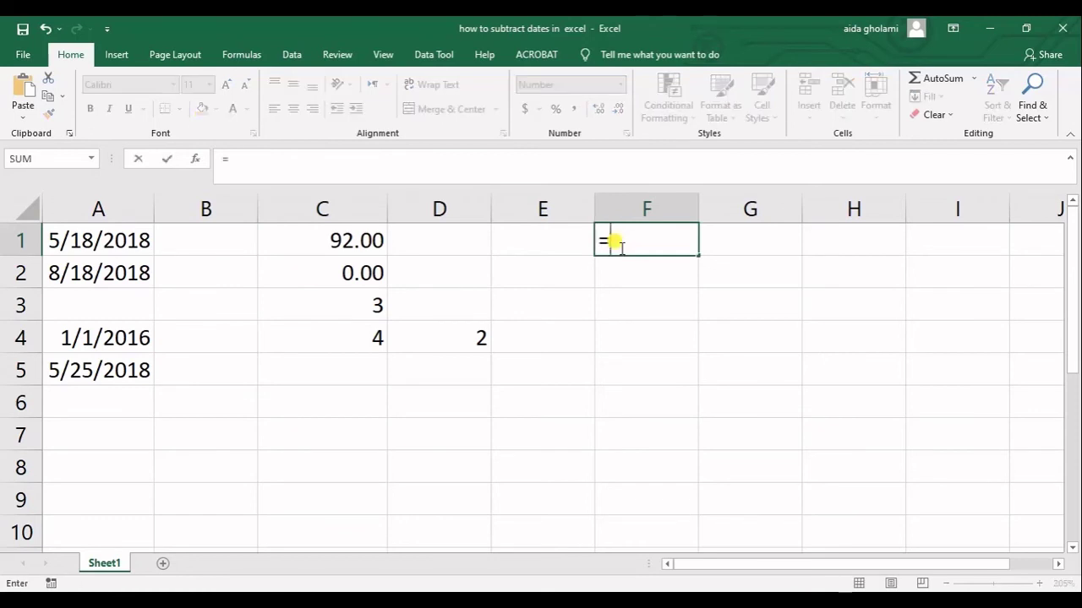
{"action": "left_click", "coordinate": [89, 284]}
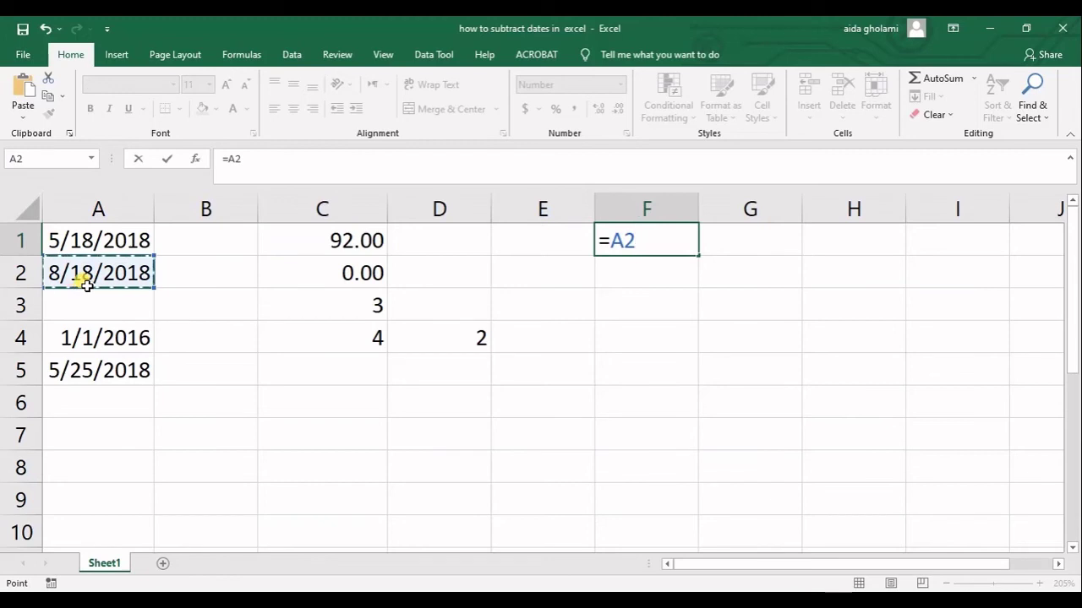
{"action": "type", "text": "-"}
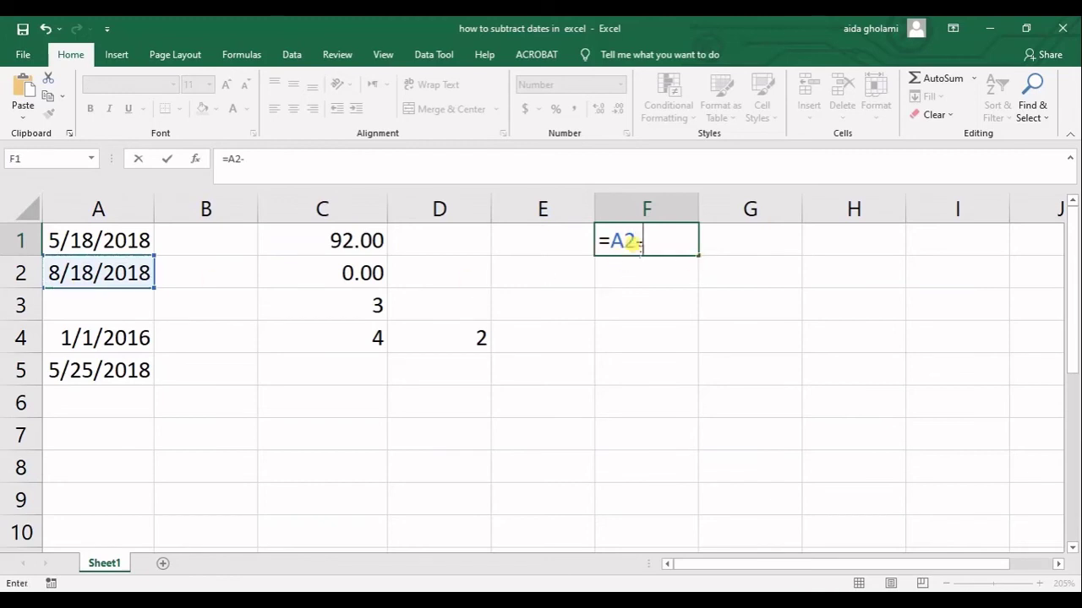
{"action": "left_click", "coordinate": [113, 239]}
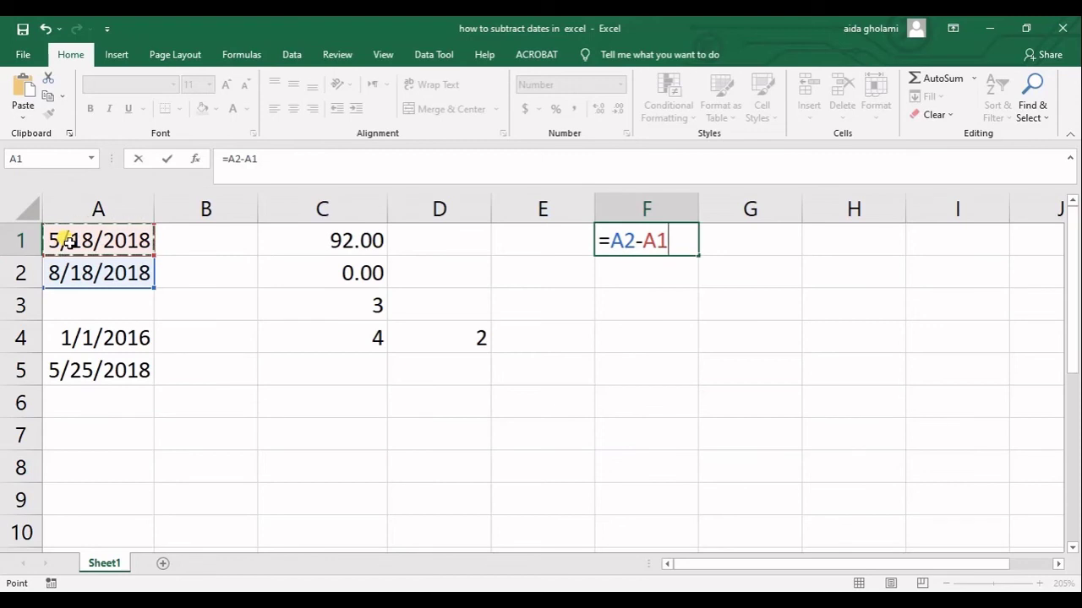
{"action": "key", "text": "Return"}
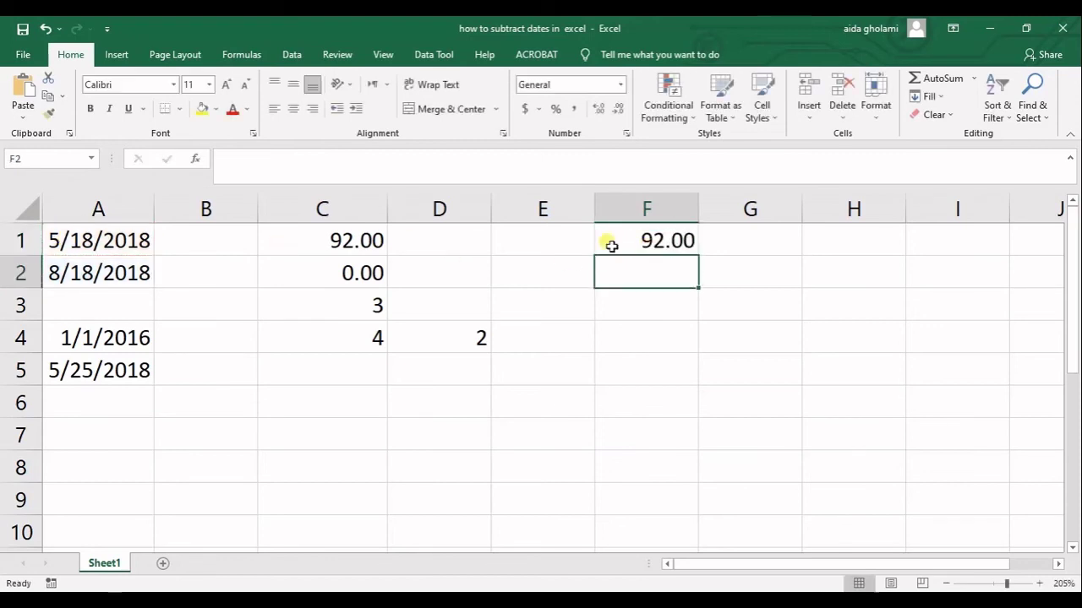
Step: Review C1's DATEDIF day formula for comparison, leaving it unchanged
{"action": "left_click", "coordinate": [334, 241]}
{"action": "double_click", "coordinate": [334, 241]}
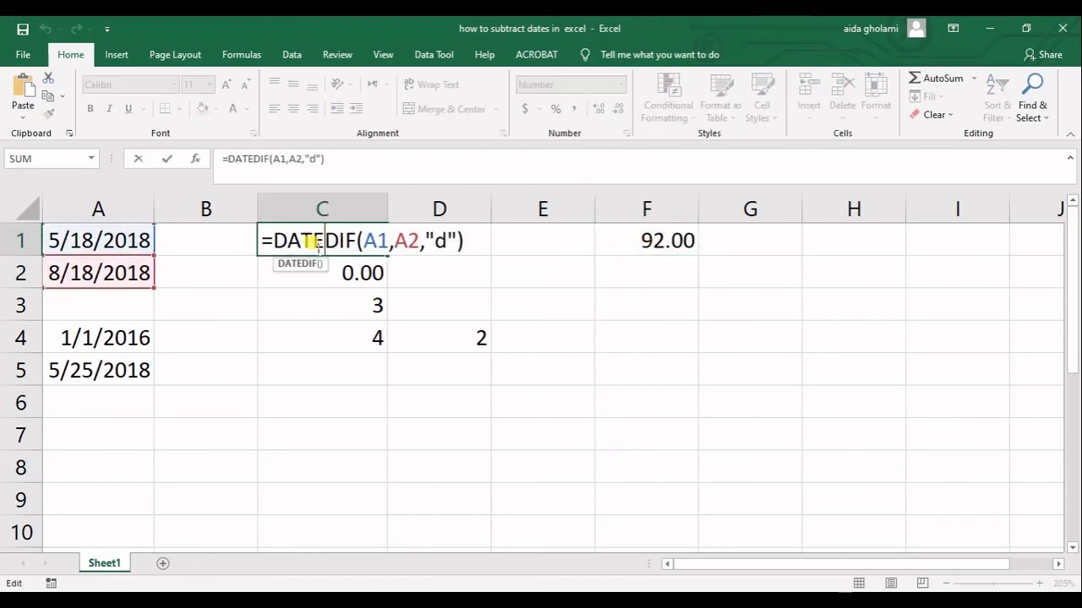
{"action": "key", "text": "Return"}
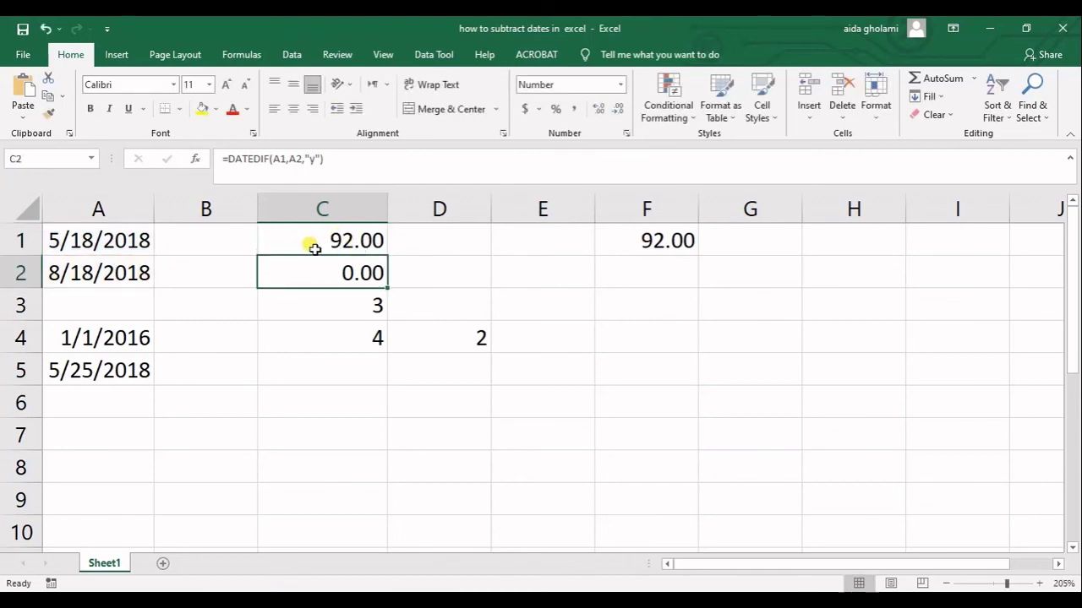
Step: Change F1's formula to =(A2-A1)/7 to express the gap in weeks
{"action": "double_click", "coordinate": [664, 246]}
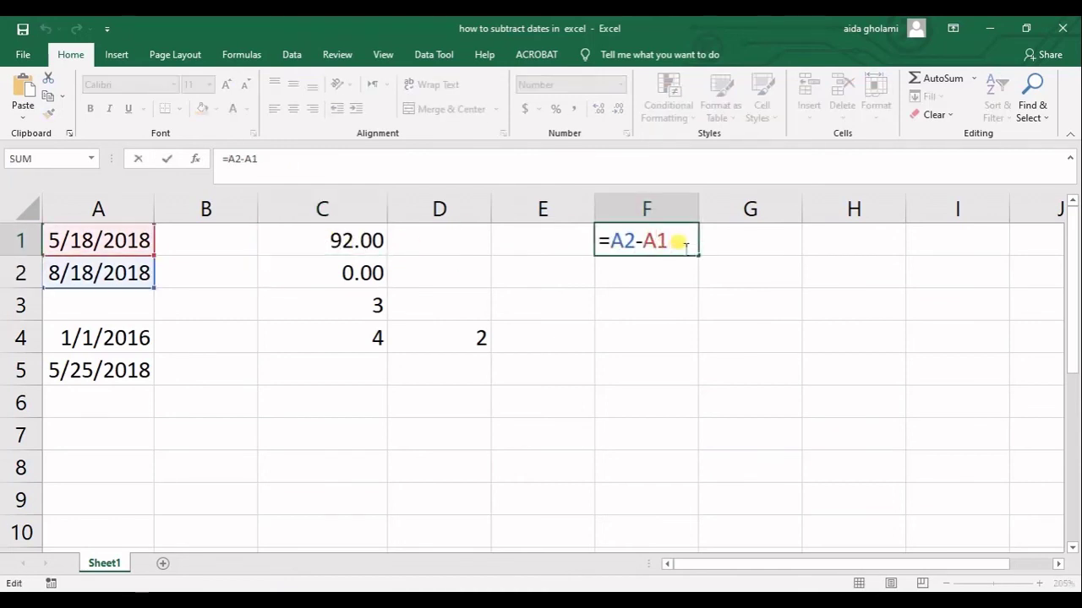
{"action": "type", "text": "/7"}
{"action": "key", "text": "BackSpace"}
{"action": "key", "text": "BackSpace"}
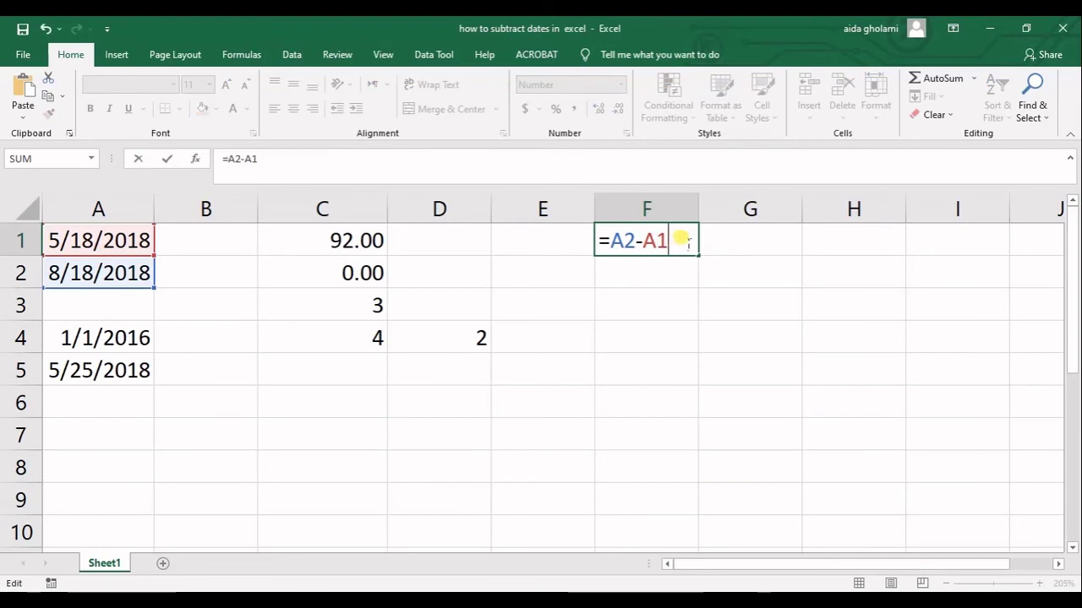
{"action": "type", "text": ")"}
{"action": "left_click", "coordinate": [609, 241]}
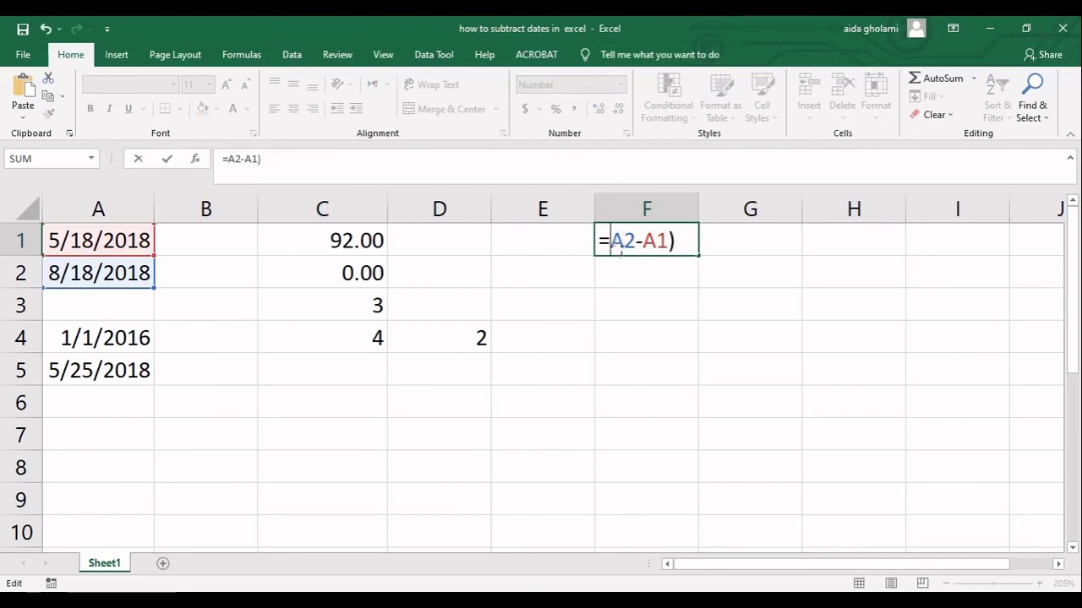
{"action": "type", "text": "("}
{"action": "left_click", "coordinate": [689, 246]}
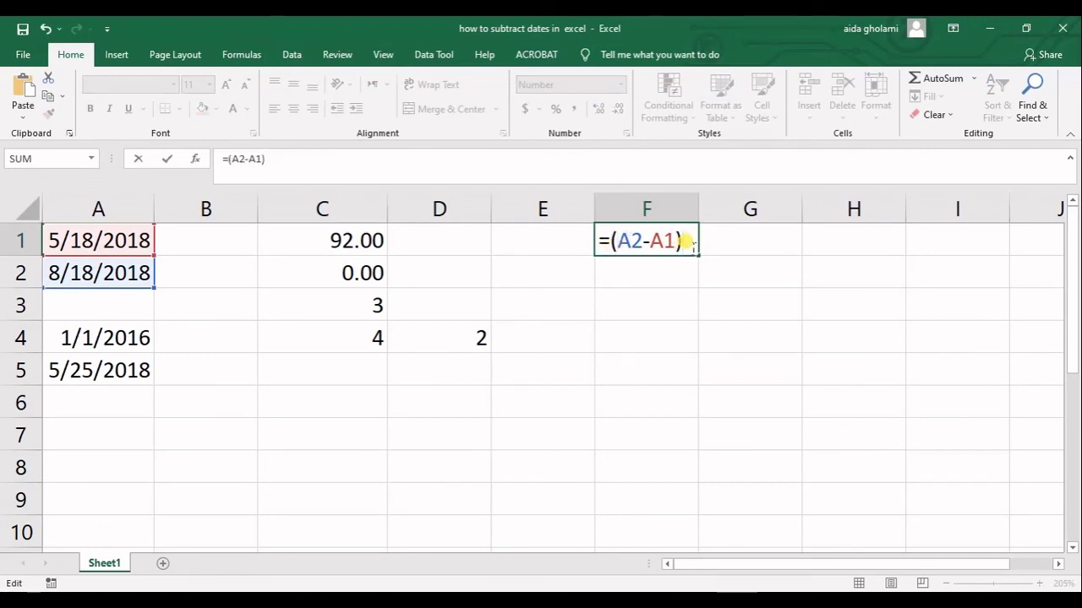
{"action": "type", "text": "/7"}
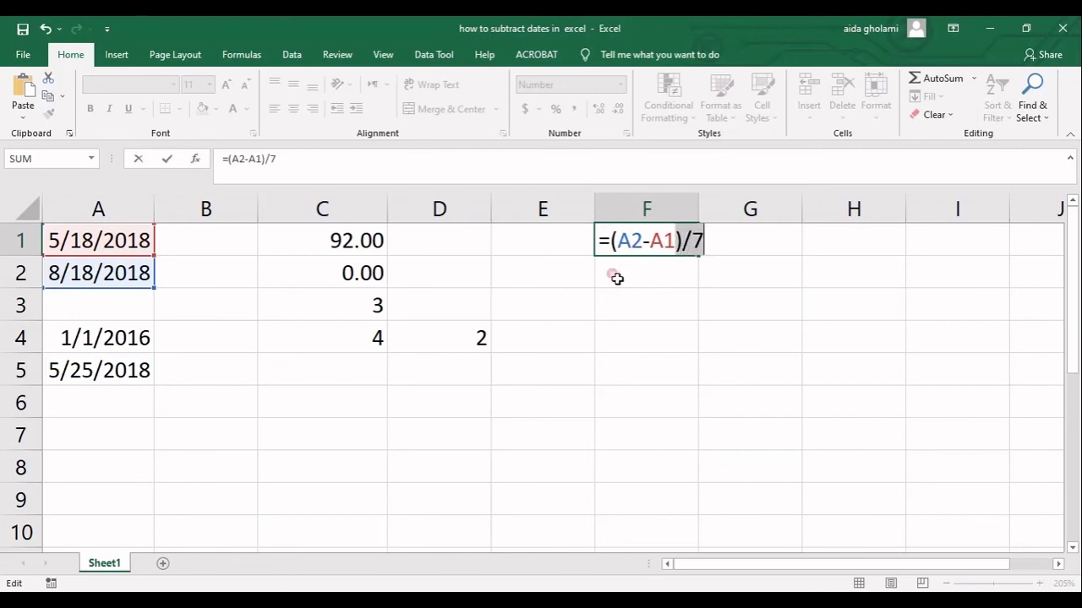
{"action": "key", "text": "Return"}
Step: Remove F1's decimal places so it displays 13
{"action": "left_click", "coordinate": [641, 245]}
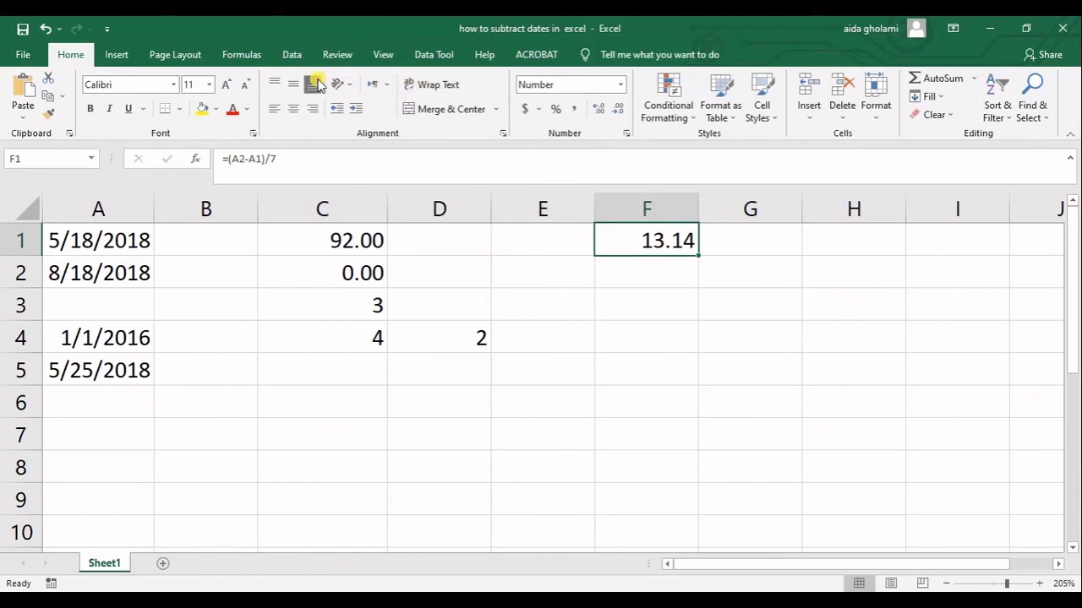
{"action": "left_click", "coordinate": [598, 110]}
{"action": "triple_click", "coordinate": [617, 109]}
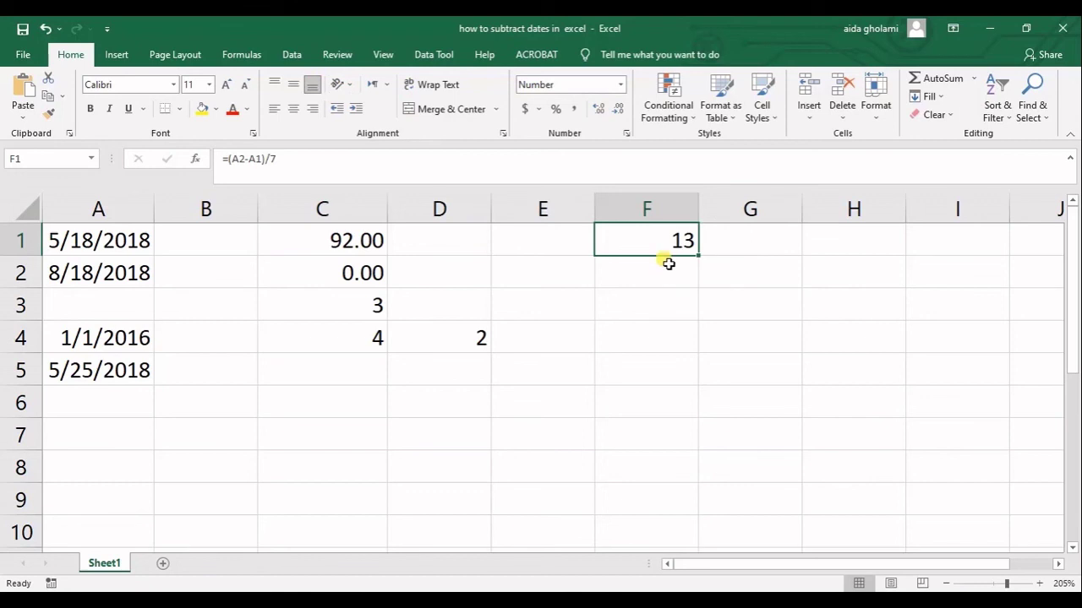
Step: Change F1 to =(A2-A1)/30, showing 3 months, and compare with C3's DATEDIF formula
{"action": "double_click", "coordinate": [635, 247]}
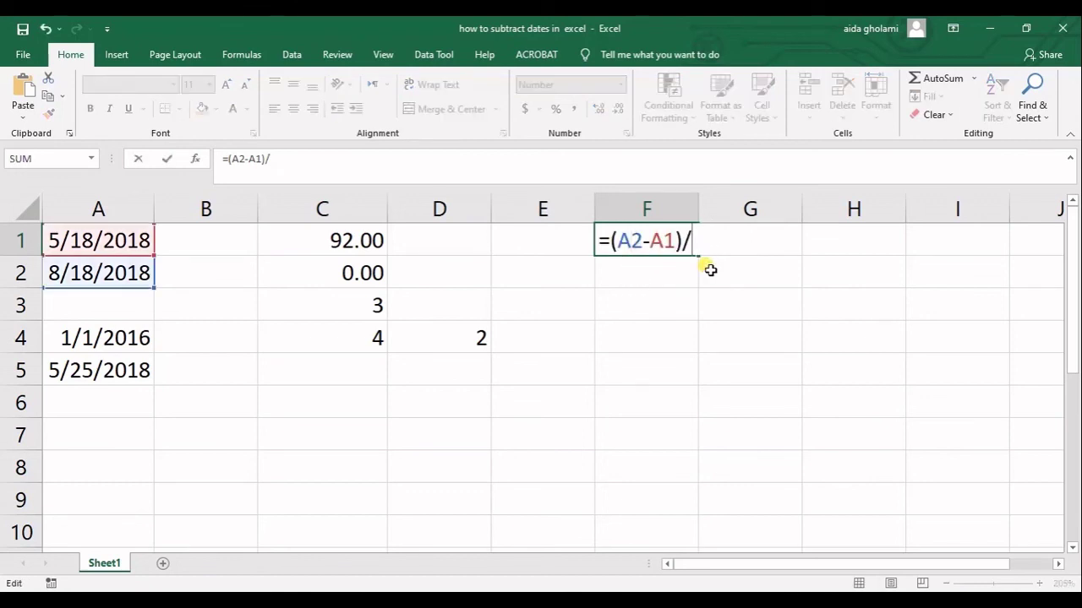
{"action": "type", "text": "30"}
{"action": "key", "text": "Return"}
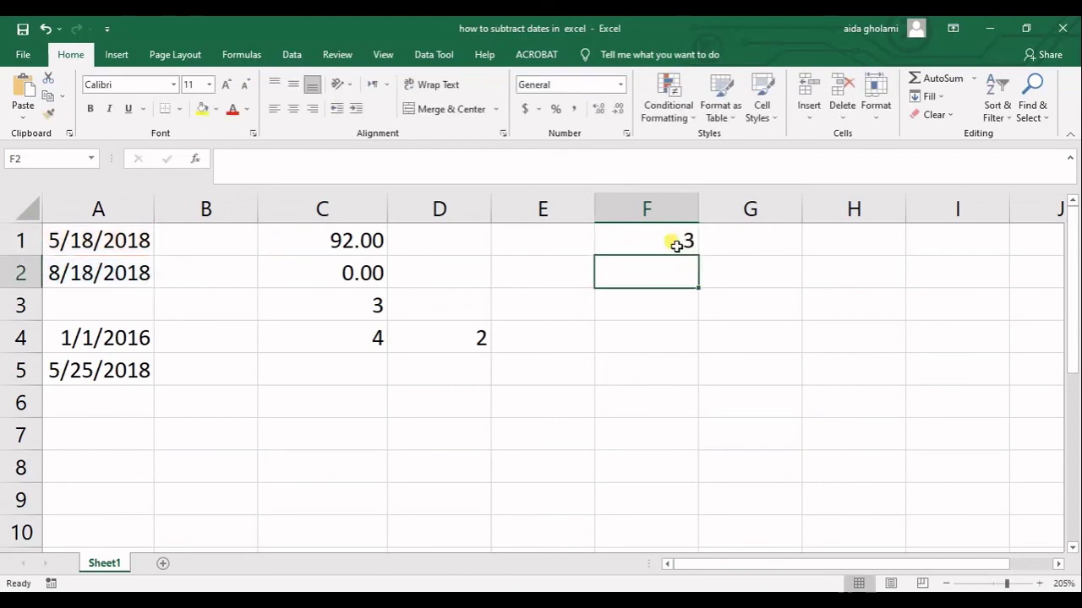
{"action": "left_click", "coordinate": [384, 307]}
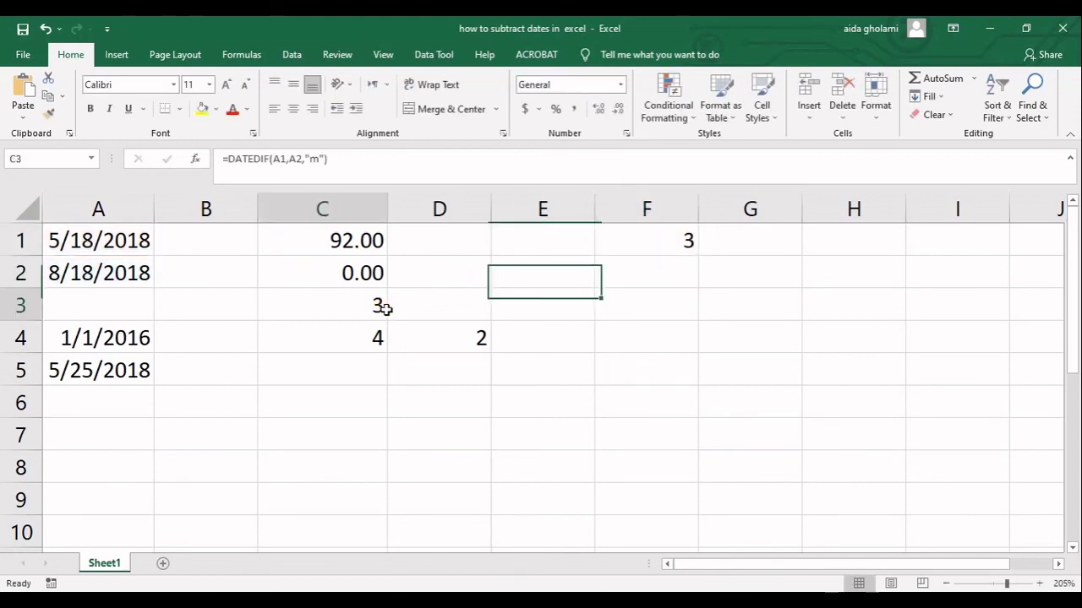
{"action": "double_click", "coordinate": [381, 305]}
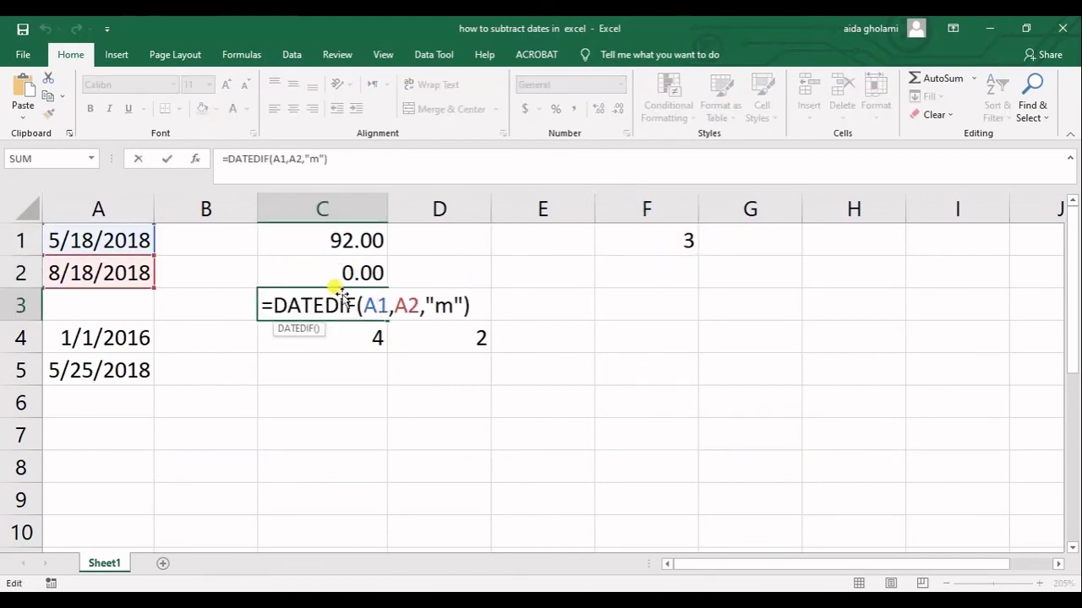
{"action": "key", "text": "Return"}
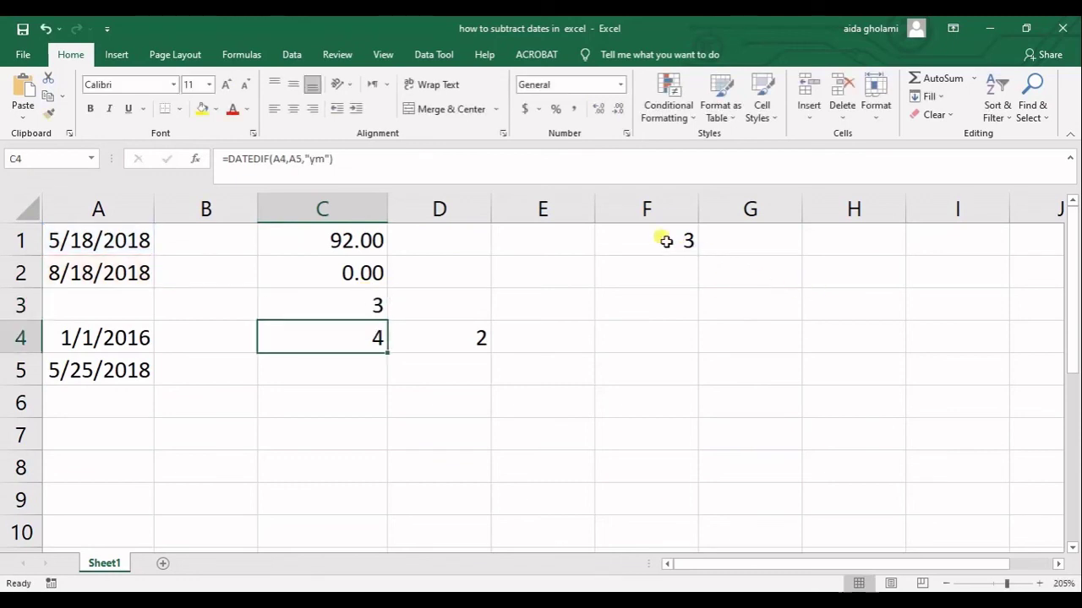
Step: Change F1 to =(A2-A1)/365, showing 0 years, and compare with C2's year result
{"action": "left_click", "coordinate": [667, 242]}
{"action": "double_click", "coordinate": [667, 241]}
{"action": "key", "text": "BackSpace"}
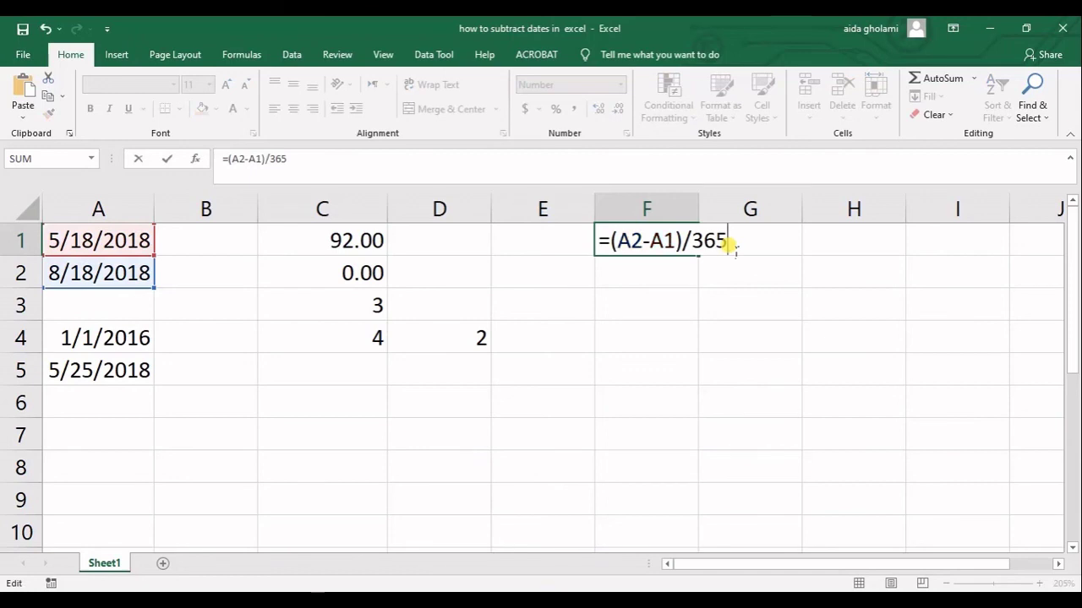
{"action": "key", "text": "Return"}
{"action": "left_click", "coordinate": [686, 255]}
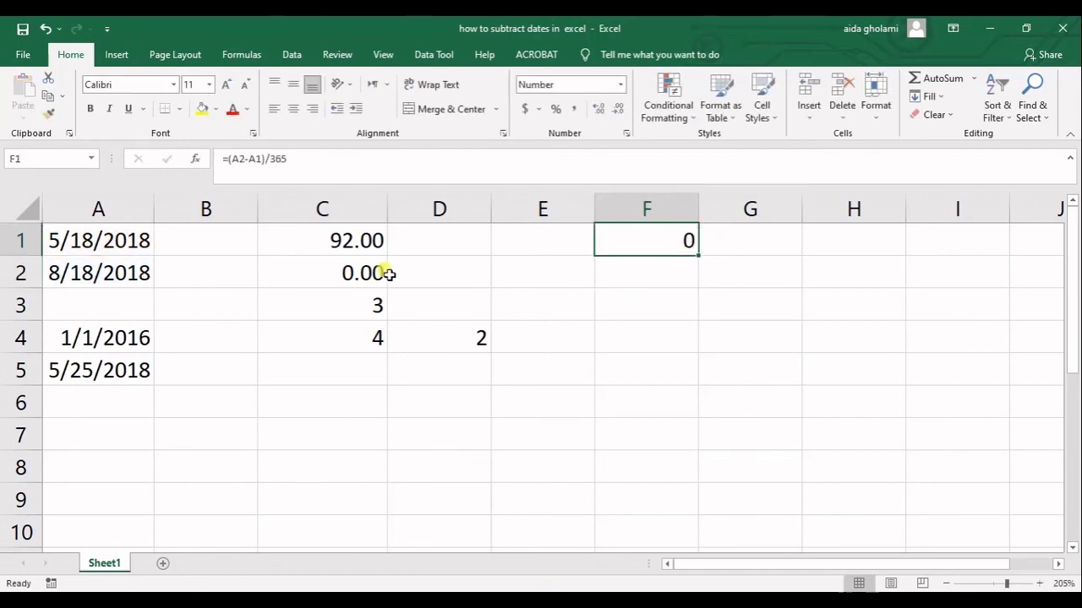
{"action": "left_click", "coordinate": [384, 272]}
{"action": "left_click", "coordinate": [637, 251]}
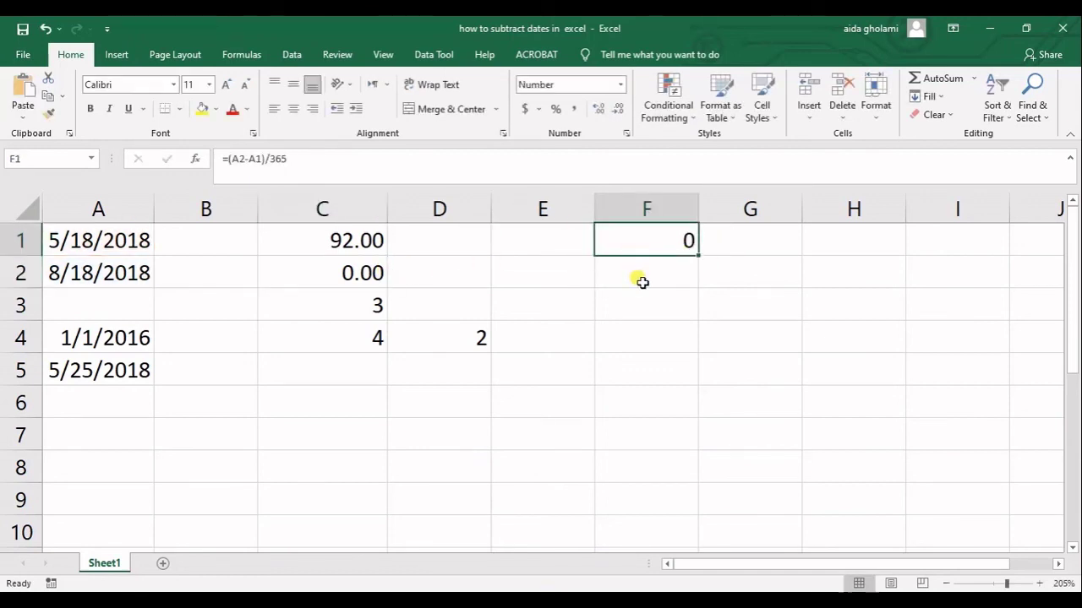
{"action": "left_click", "coordinate": [637, 279]}
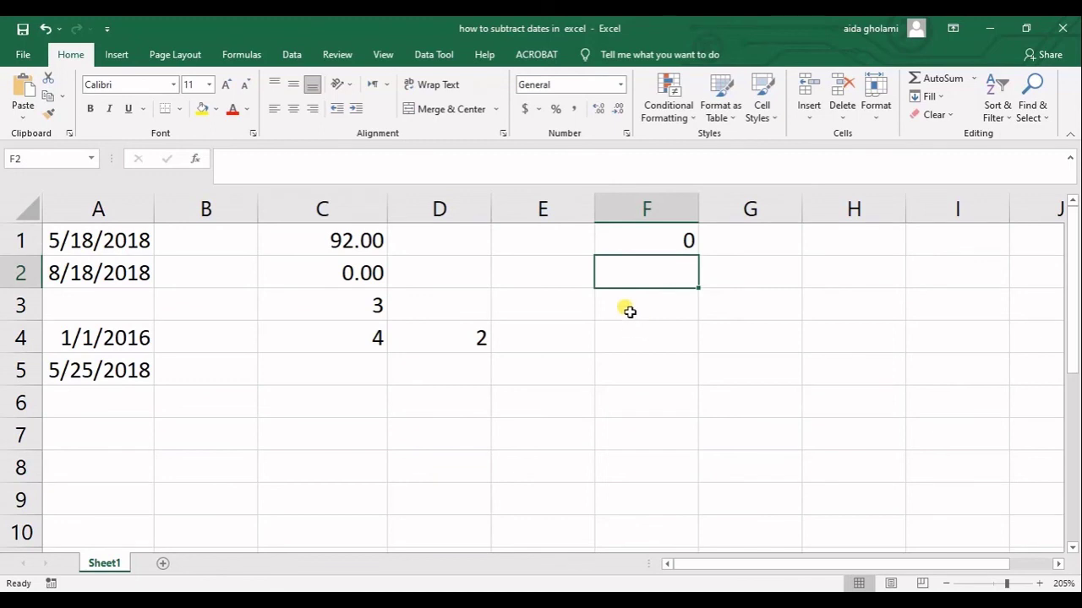